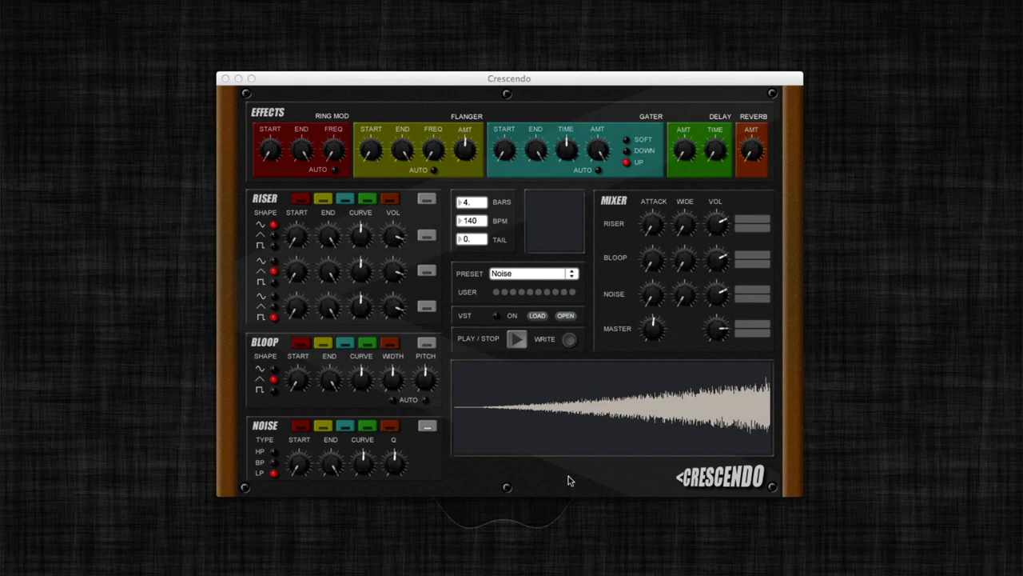
# Step: Load the Noise preset and play it
pyautogui.click(504, 274)
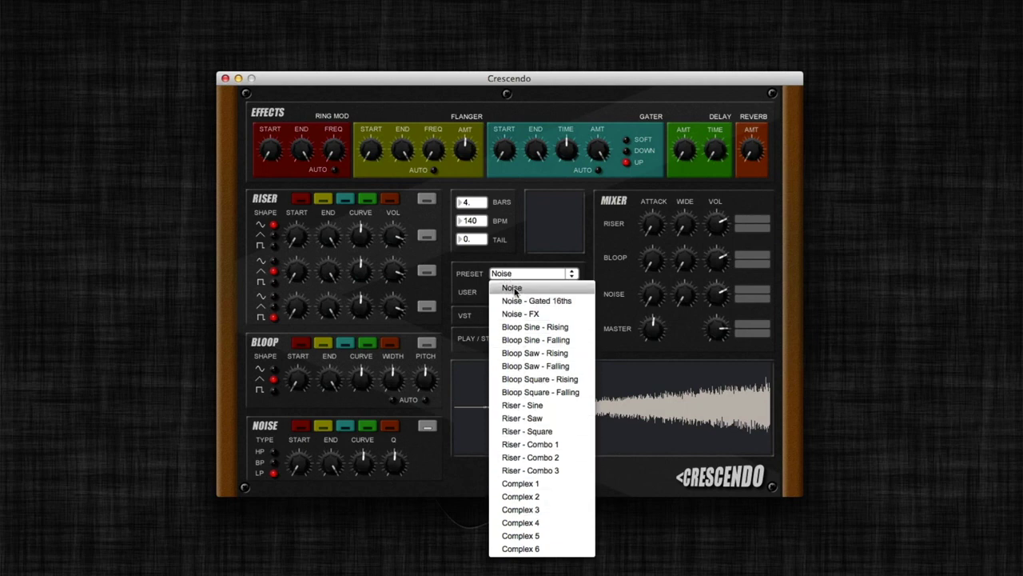
pyautogui.click(514, 288)
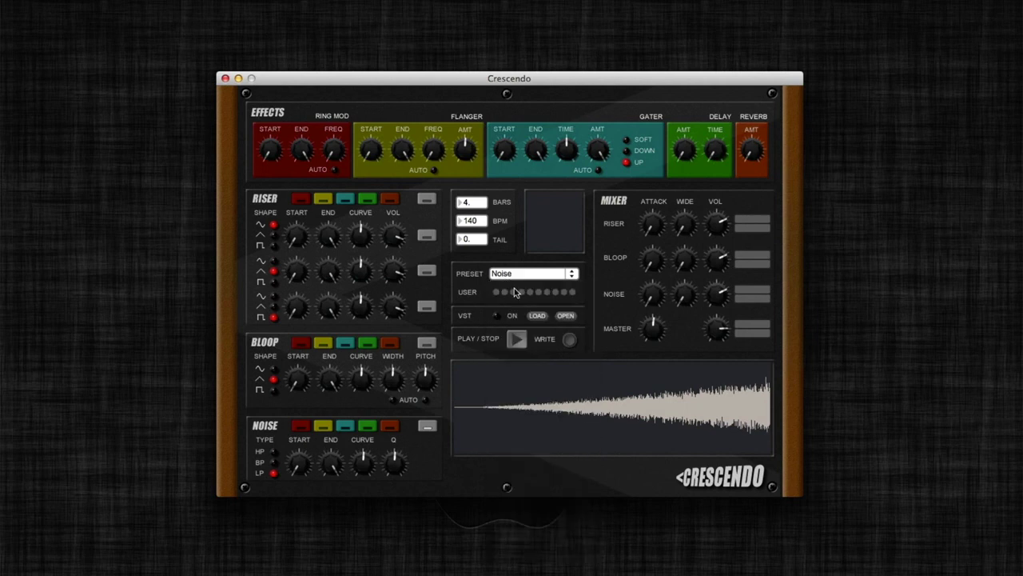
pyautogui.click(518, 341)
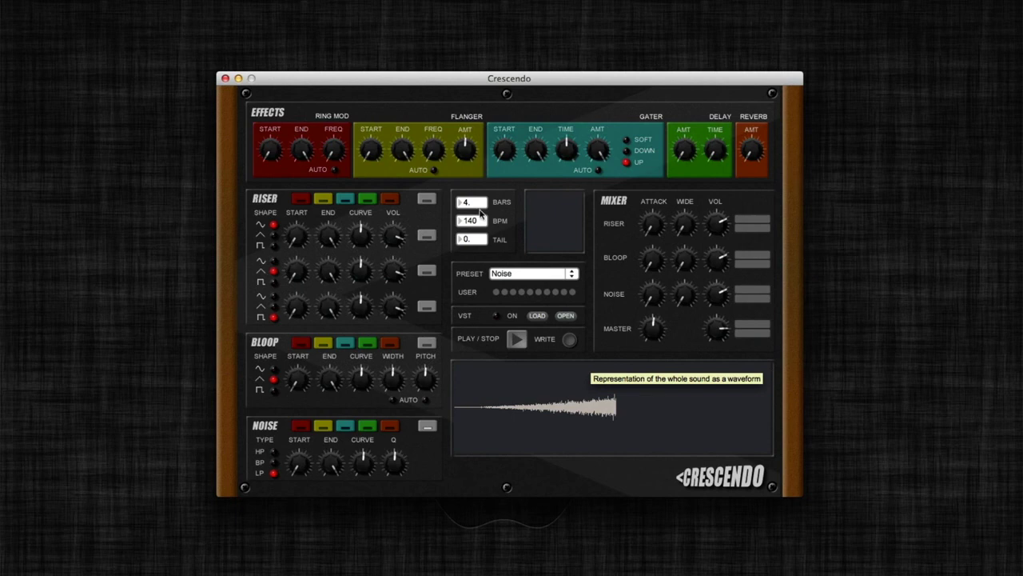
# Step: Load the Bloop Sine - Rising preset and audition it
pyautogui.click(522, 274)
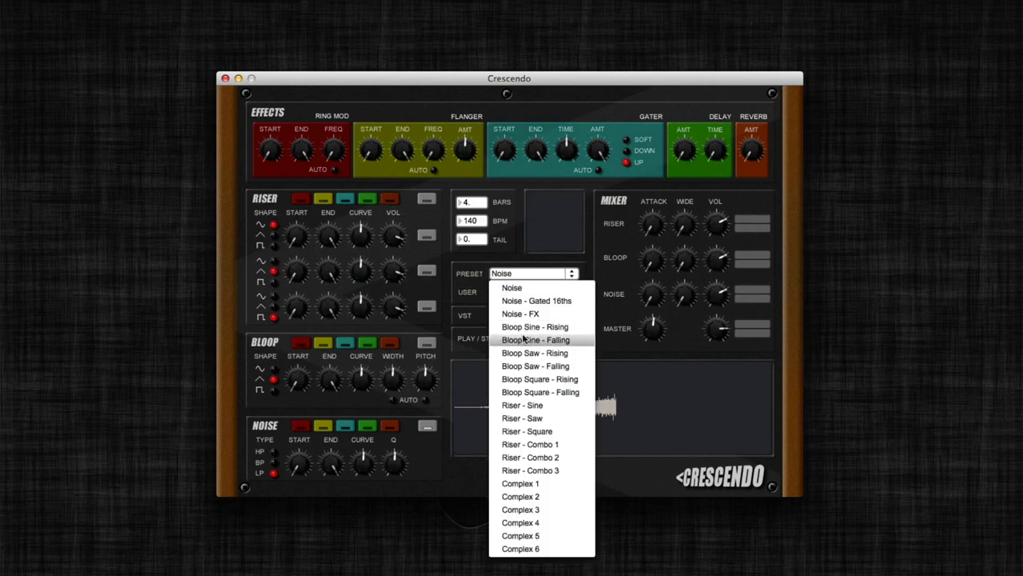
pyautogui.press('Escape')
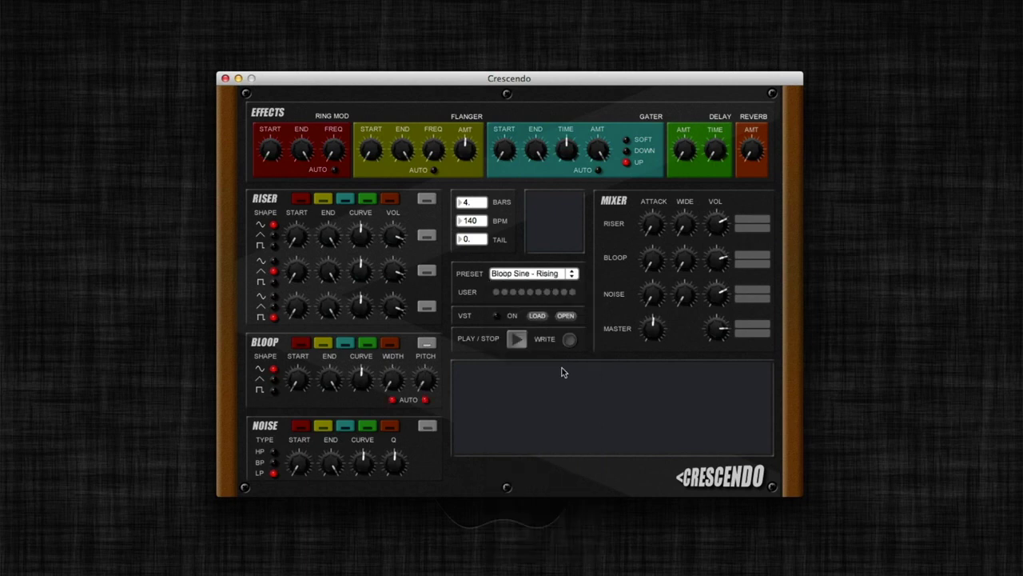
pyautogui.click(516, 341)
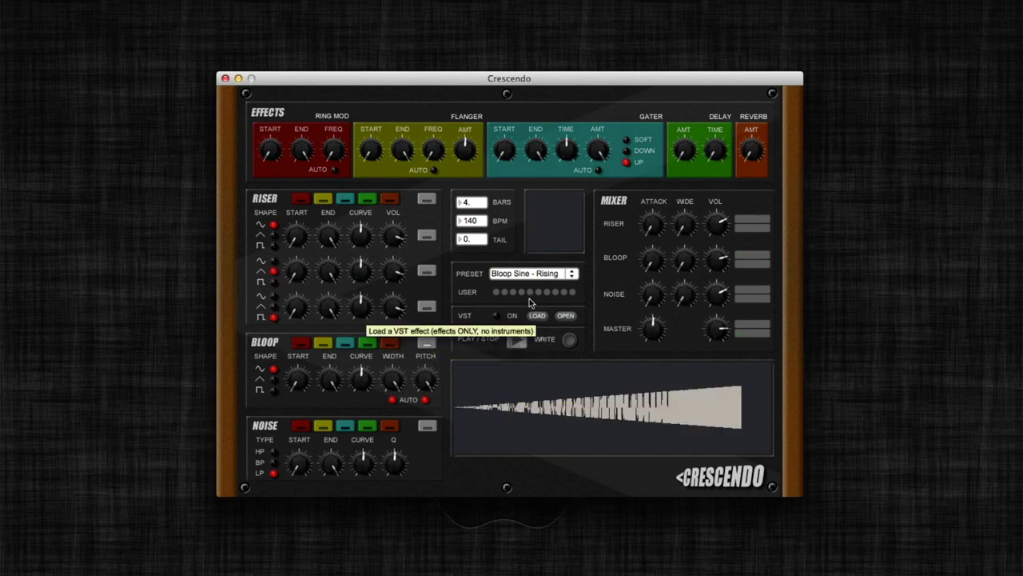
# Step: Load the Riser - Sine preset, audition it and stop the playback
pyautogui.click(536, 272)
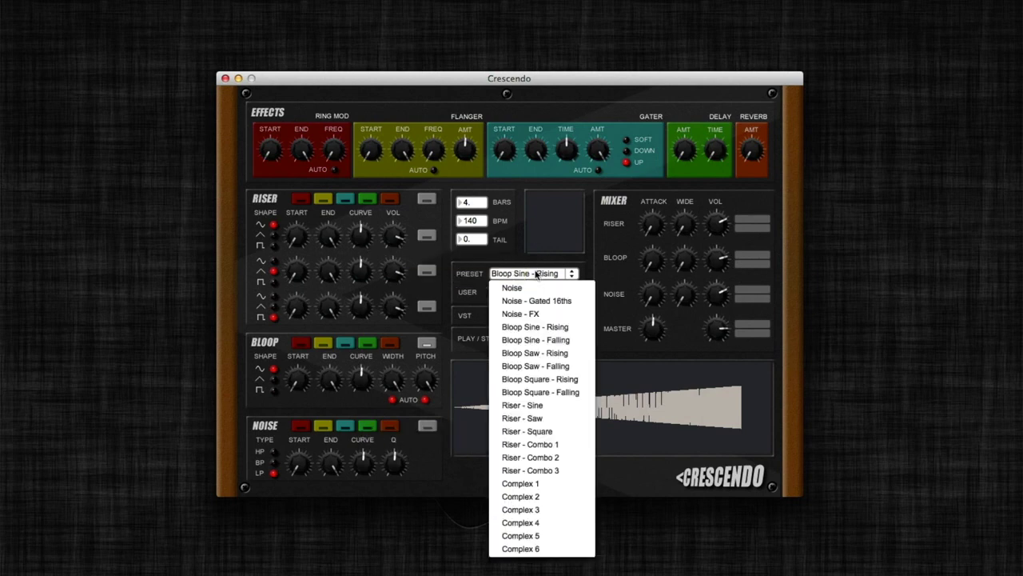
pyautogui.click(515, 402)
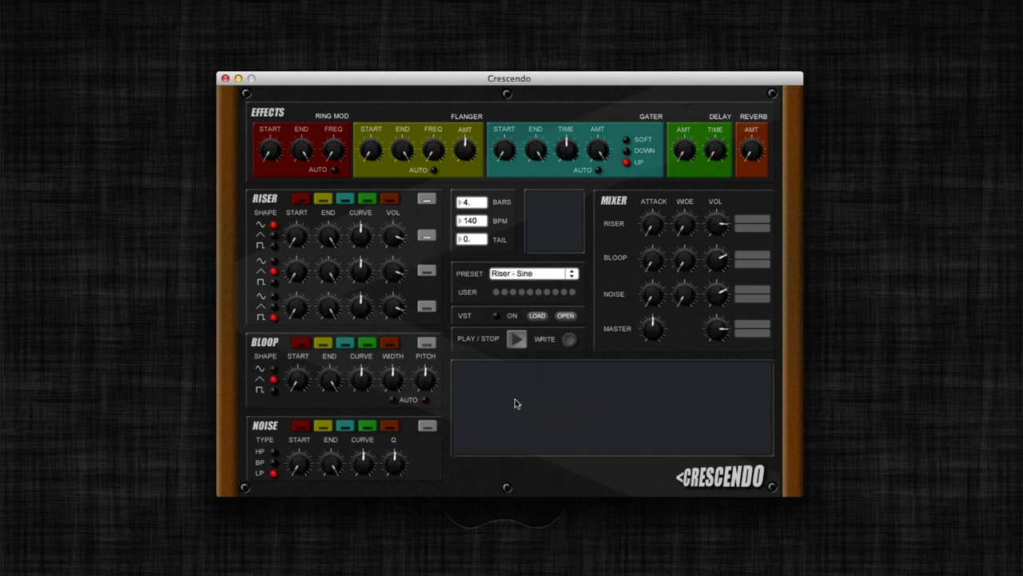
pyautogui.click(516, 342)
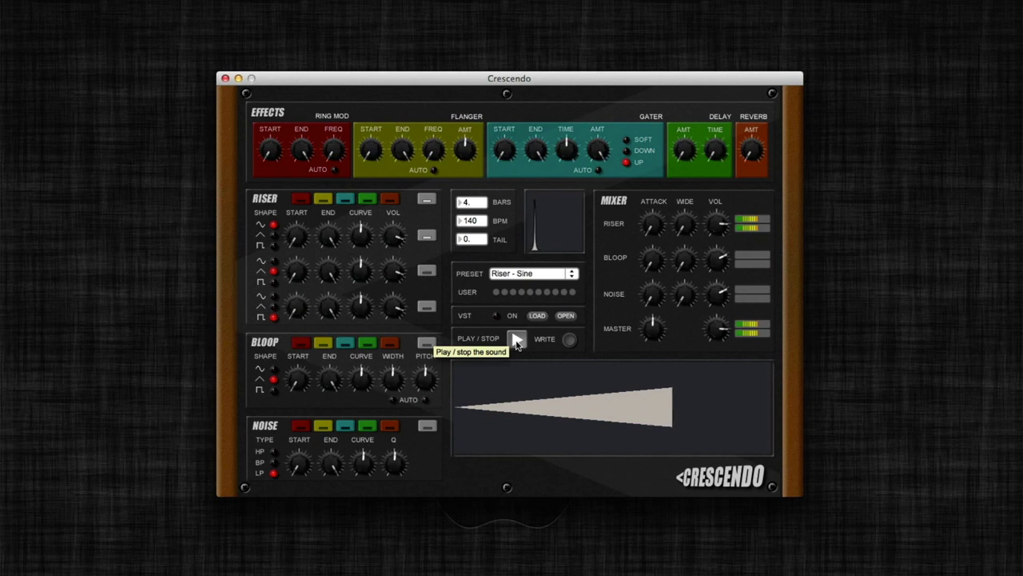
pyautogui.click(517, 341)
# Step: Load the Complex 1 preset and audition it
pyautogui.click(514, 274)
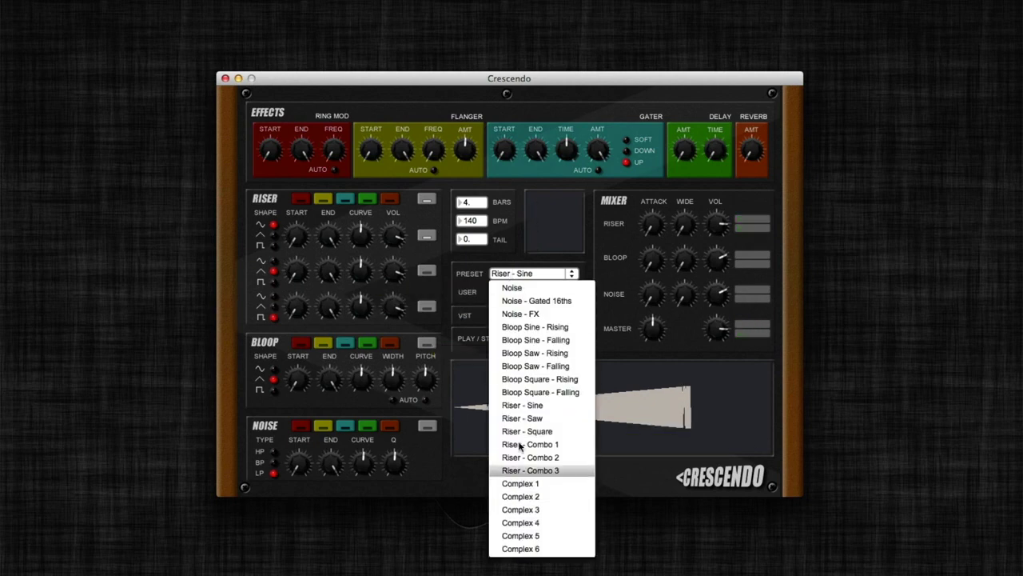
pyautogui.click(523, 486)
pyautogui.click(515, 339)
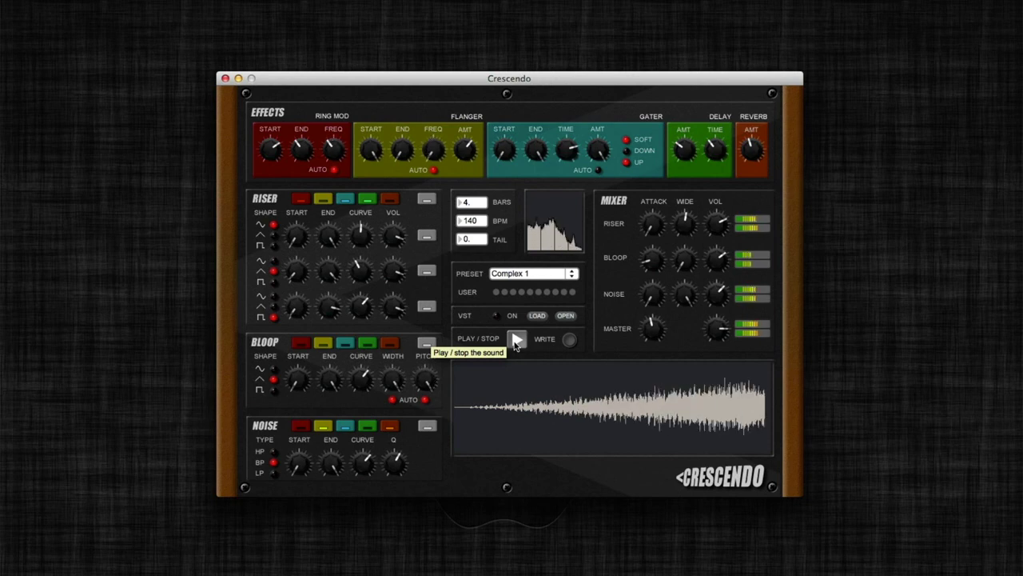
# Step: Return to the Noise preset with the noise generator enabled
pyautogui.click(519, 280)
pyautogui.click(513, 288)
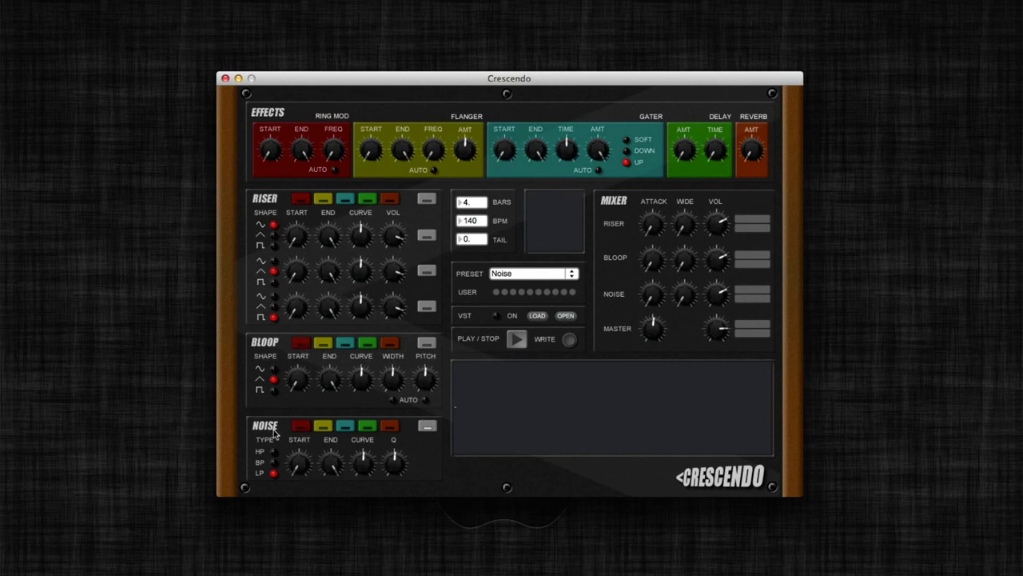
pyautogui.click(429, 427)
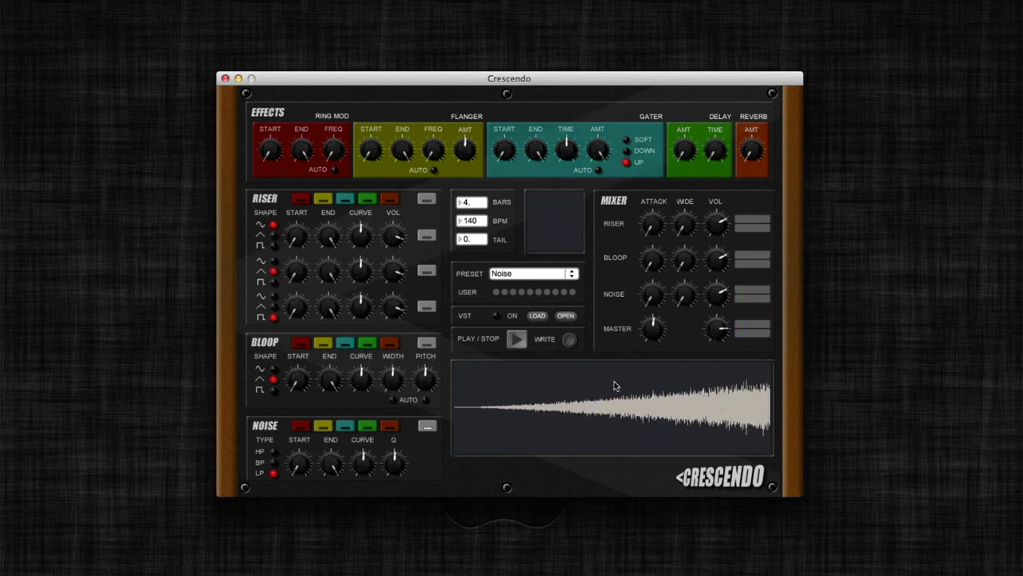
# Step: Export the noise sound to the Desktop as a WAVE audio file named Untitled
pyautogui.click(568, 342)
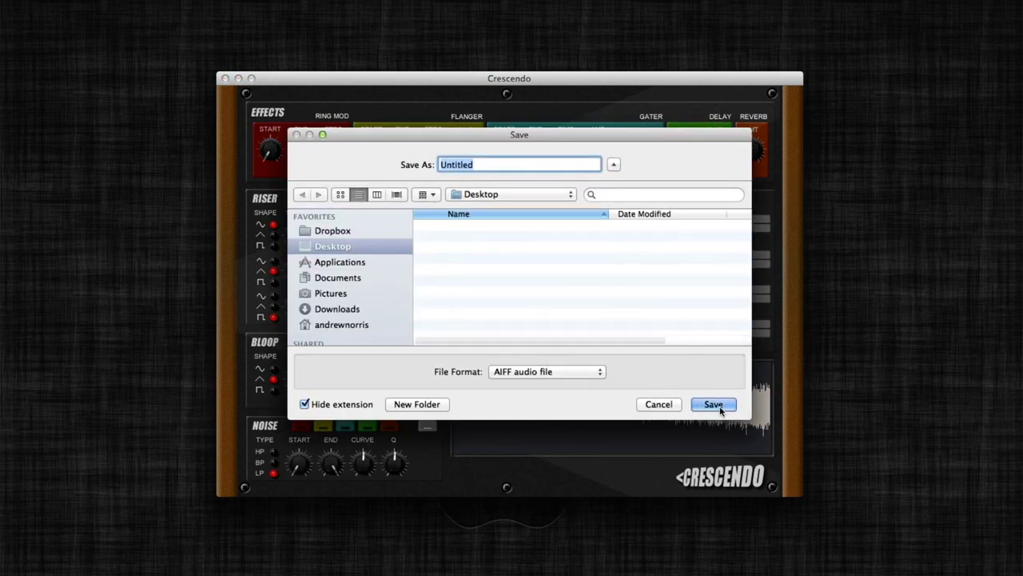
pyautogui.click(576, 374)
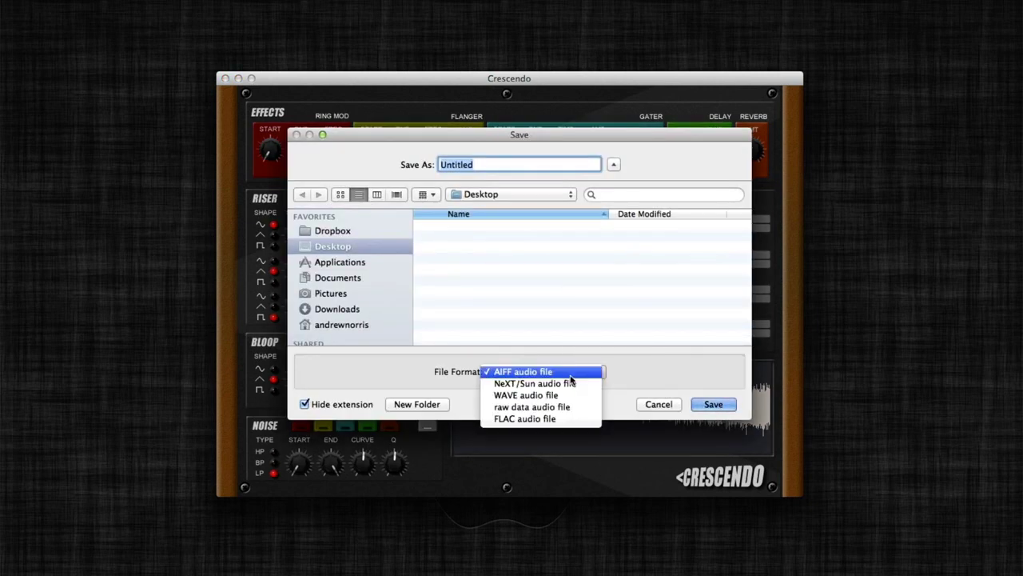
pyautogui.click(558, 395)
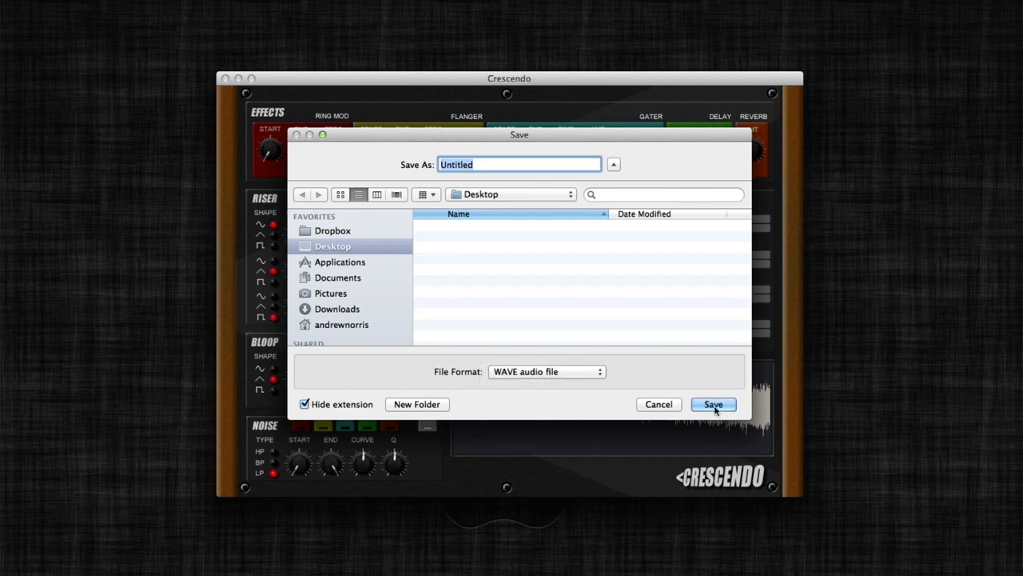
pyautogui.click(713, 404)
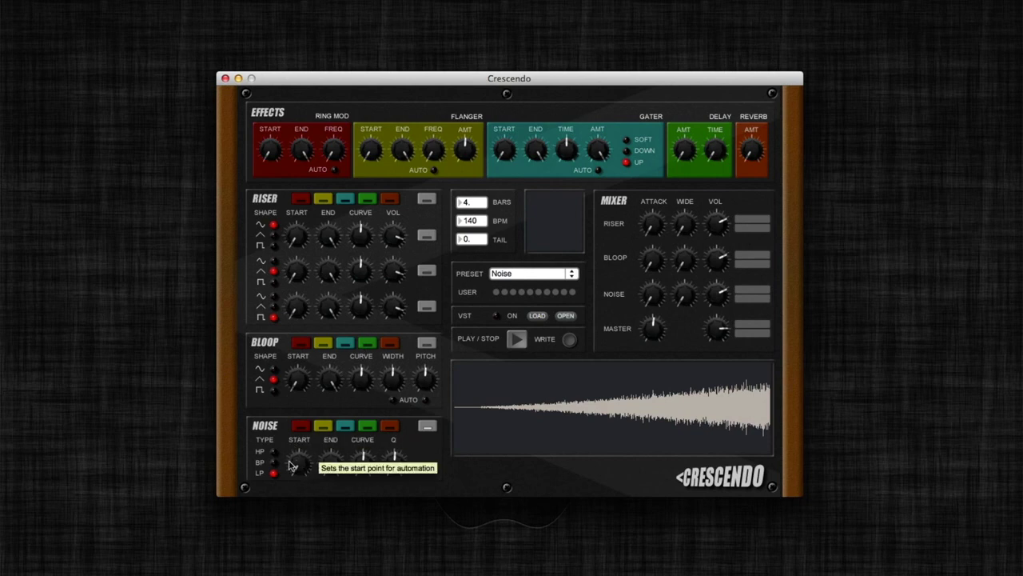
# Step: Audition the rising noise sweep, and reverse it by setting the noise Start to maximum and End to minimum, playing the result
pyautogui.moveTo(302, 472); pyautogui.dragTo(301, 463)
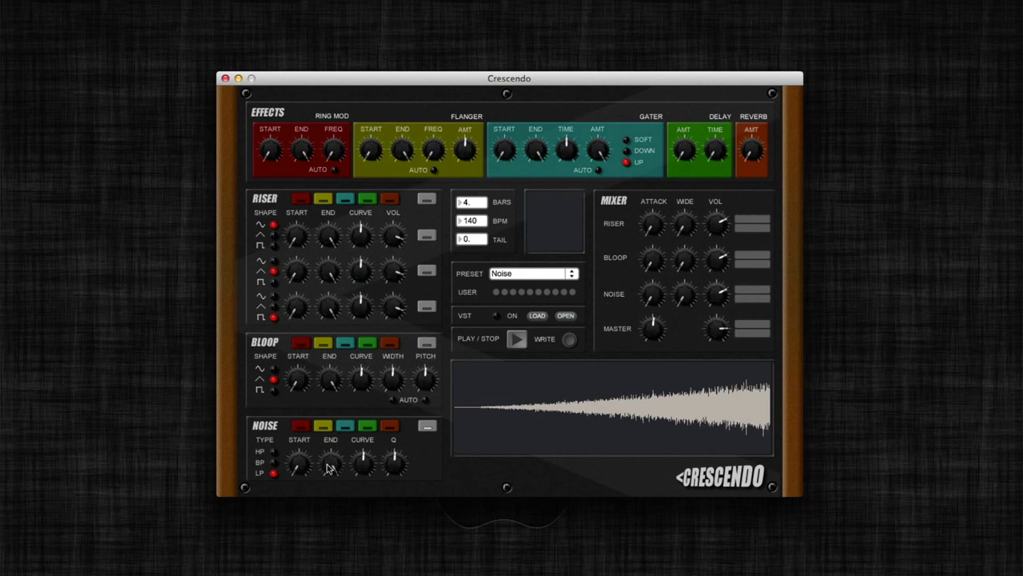
pyautogui.moveTo(332, 468); pyautogui.dragTo(333, 457)
pyautogui.moveTo(295, 473); pyautogui.dragTo(296, 469)
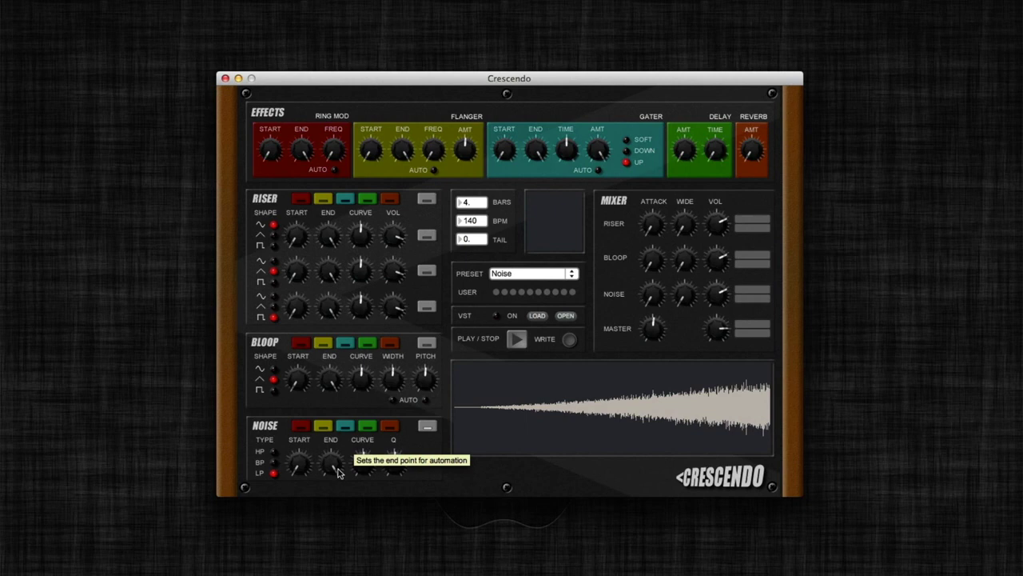
pyautogui.click(515, 339)
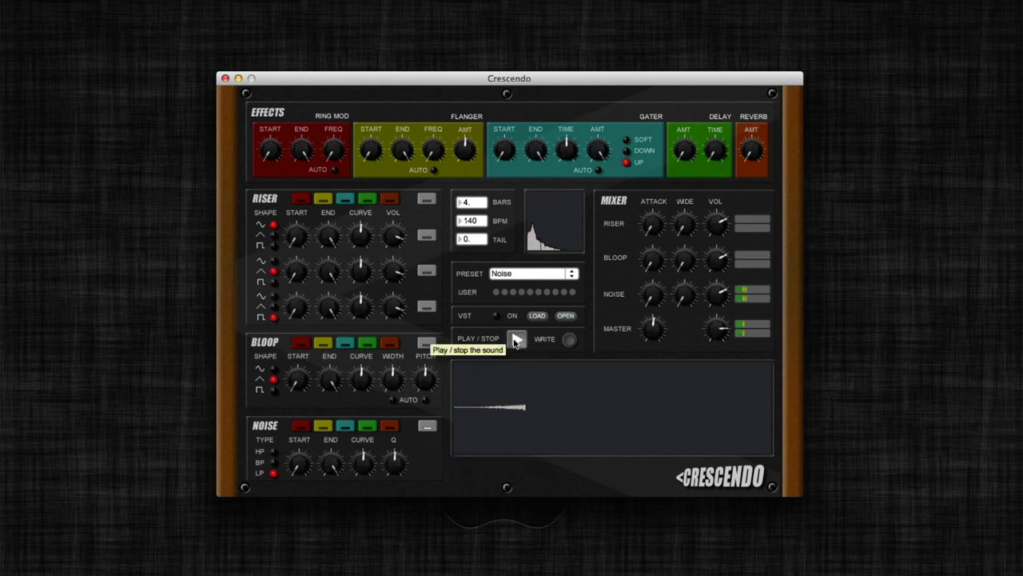
pyautogui.click(516, 339)
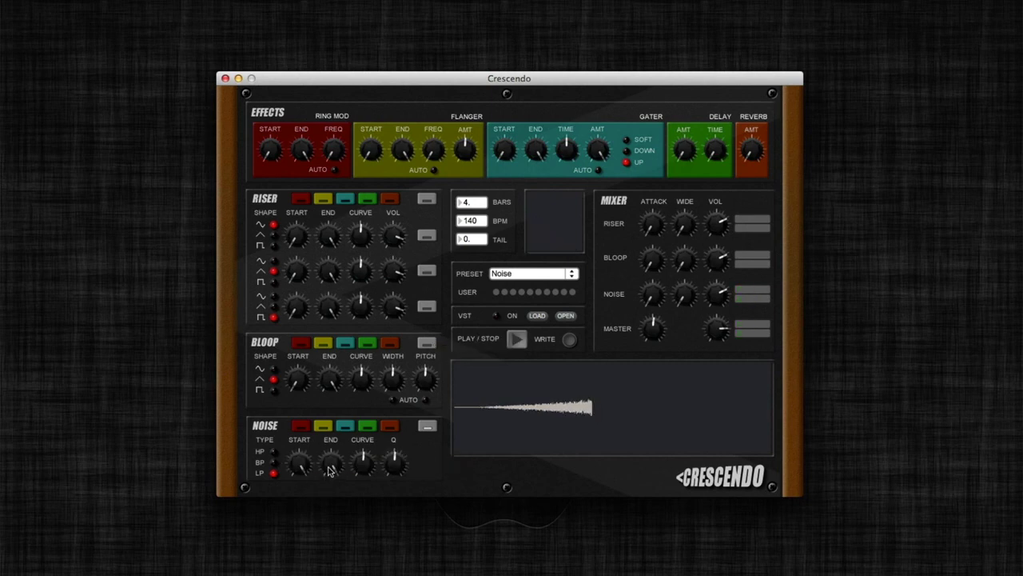
pyautogui.click(516, 339)
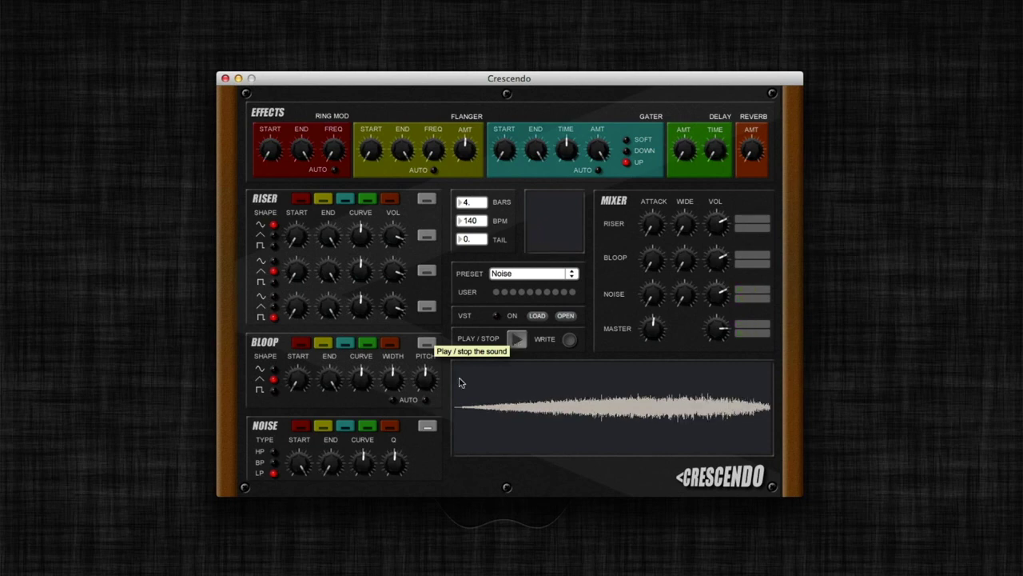
# Step: Narrow the noise sweep to mid-range Start and End values and play it with the master Attack at minimum
pyautogui.moveTo(300, 462); pyautogui.dragTo(301, 451)
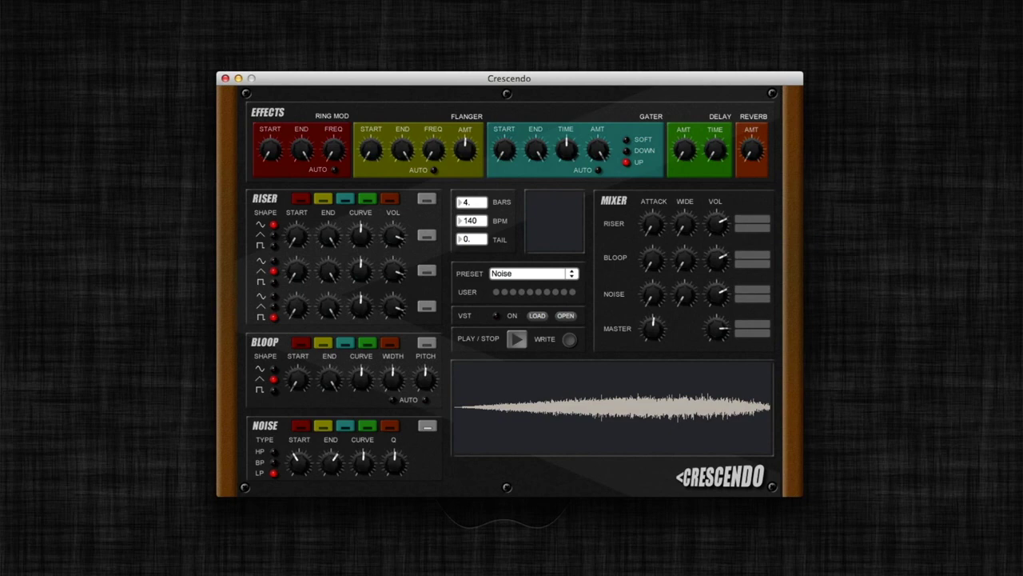
pyautogui.click(515, 340)
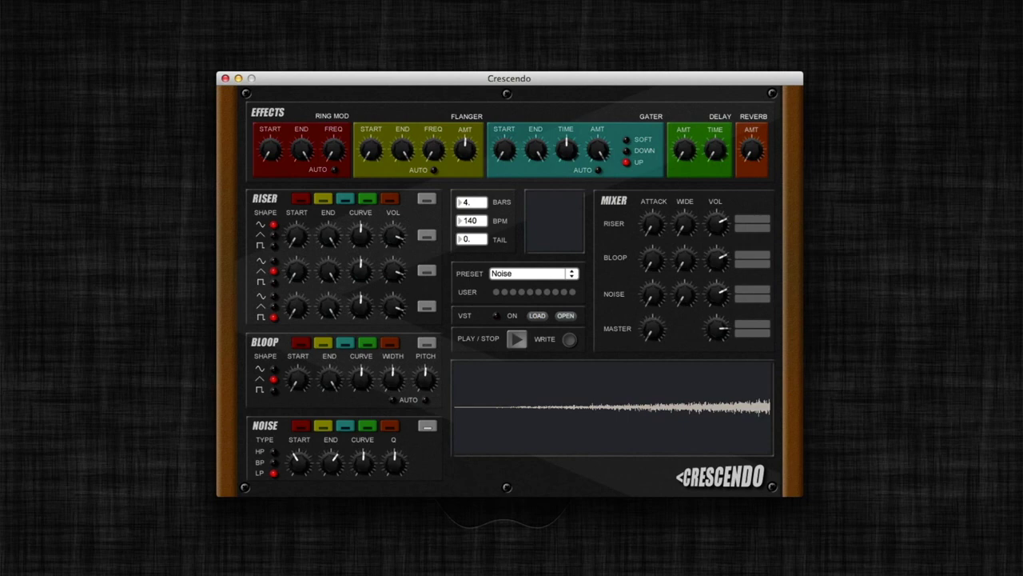
pyautogui.click(515, 339)
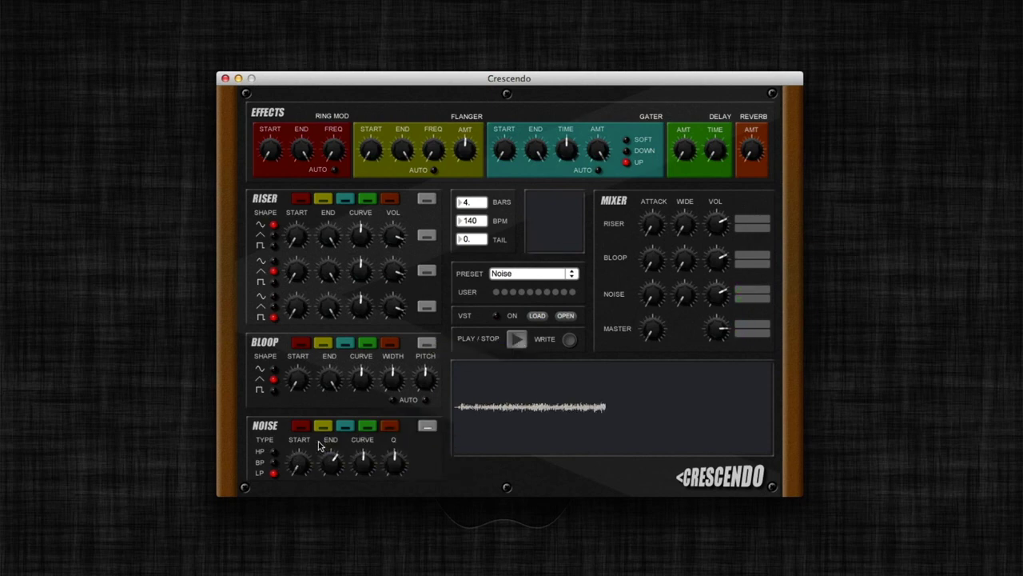
# Step: Restore the noise Start to minimum and End to maximum, and compare playback with the master Attack at minimum and just past its middle
pyautogui.click(520, 342)
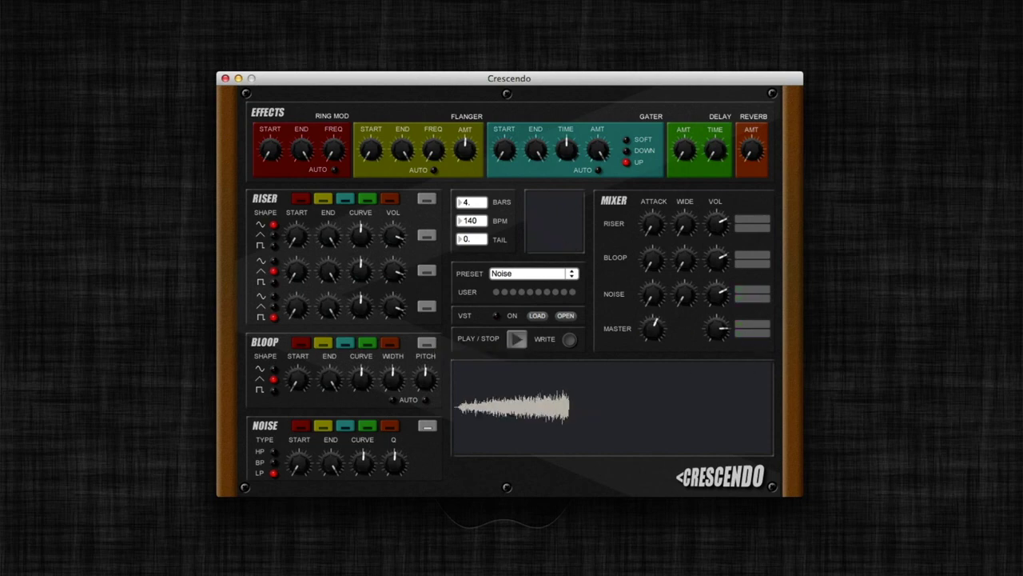
pyautogui.click(516, 342)
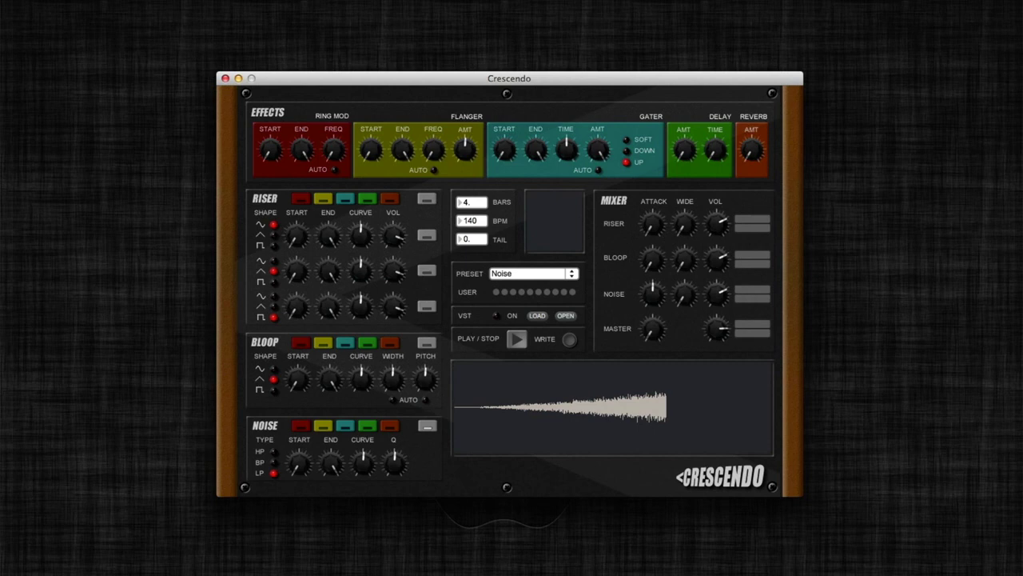
# Step: Set the master Attack to minimum and audition the sound while raising the mixer's noise Attack beyond its middle setting
pyautogui.click(517, 343)
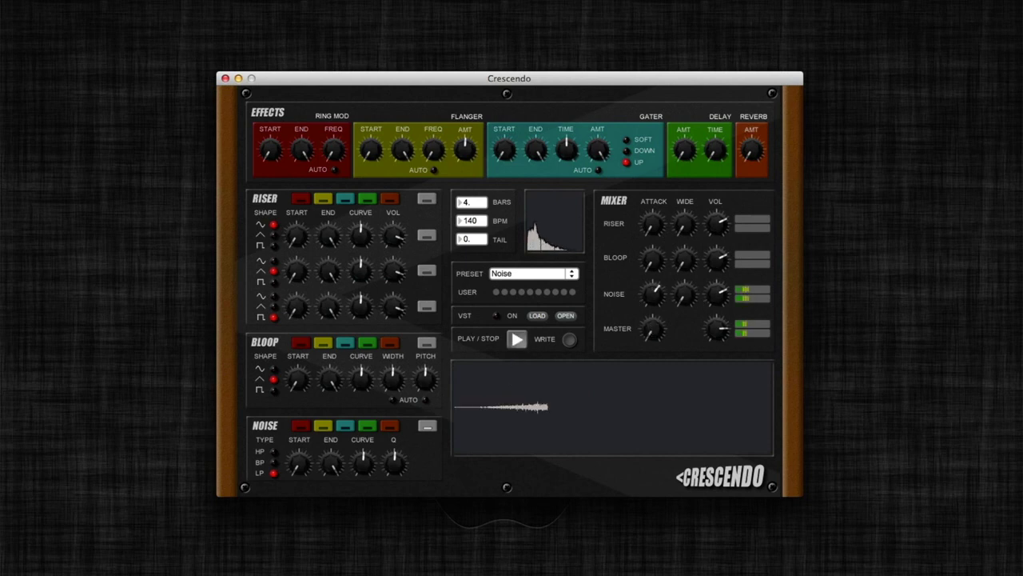
pyautogui.click(518, 341)
pyautogui.click(518, 341)
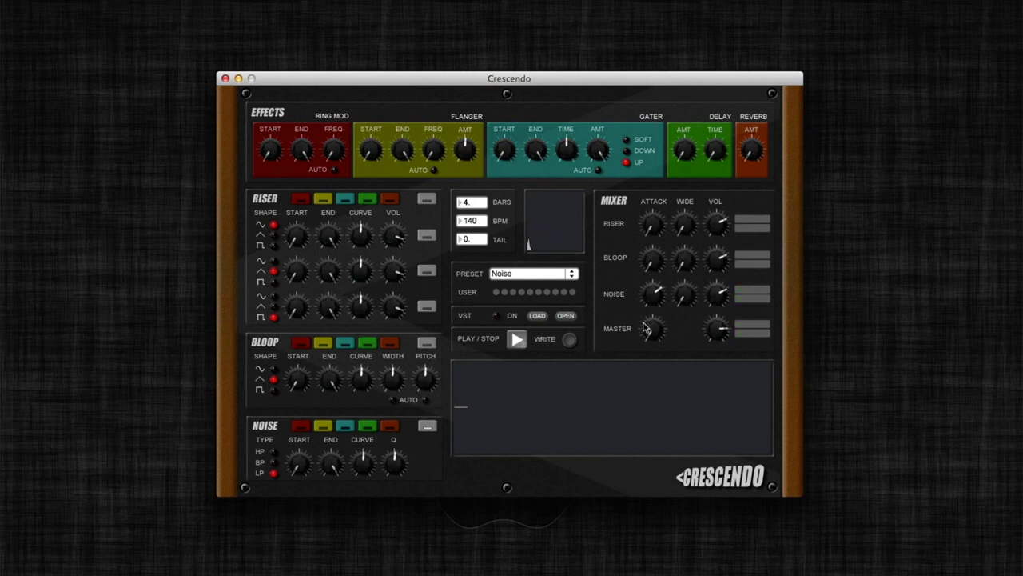
pyautogui.click(518, 339)
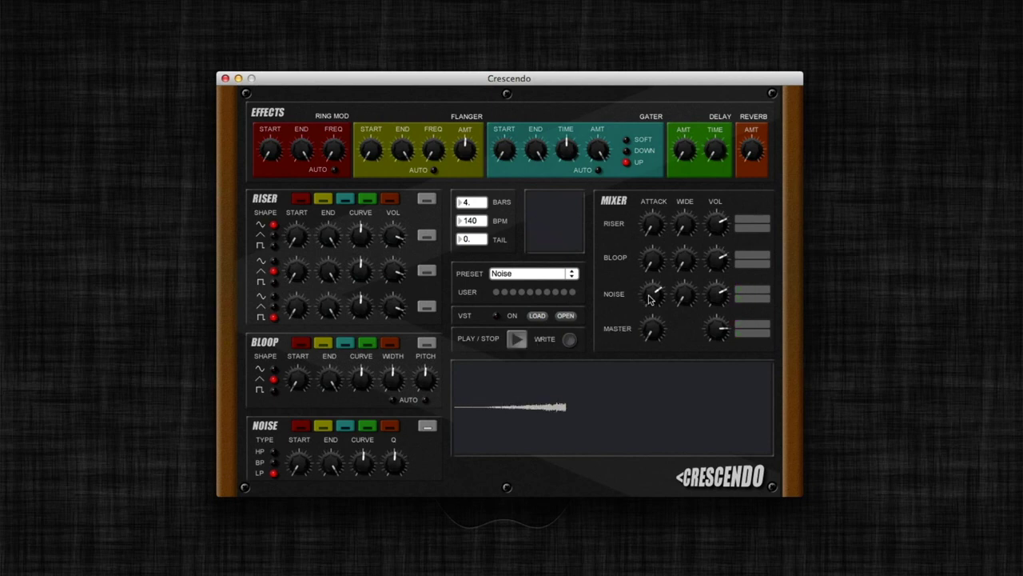
# Step: Play the sound with the mixer's noise Attack at minimum, and set that Attack to its middle for comparison
pyautogui.click(518, 341)
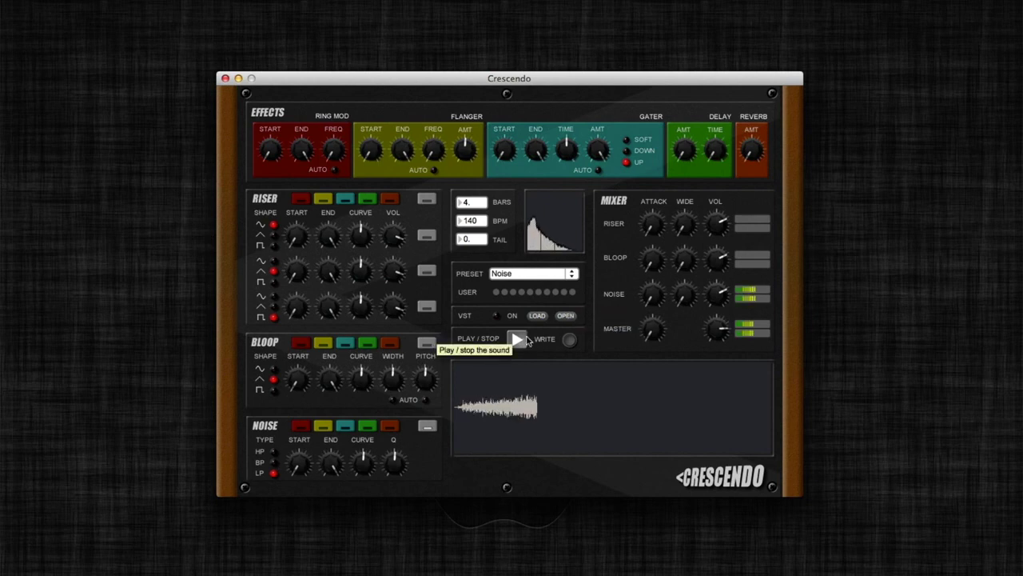
pyautogui.moveTo(652, 298); pyautogui.dragTo(652, 290)
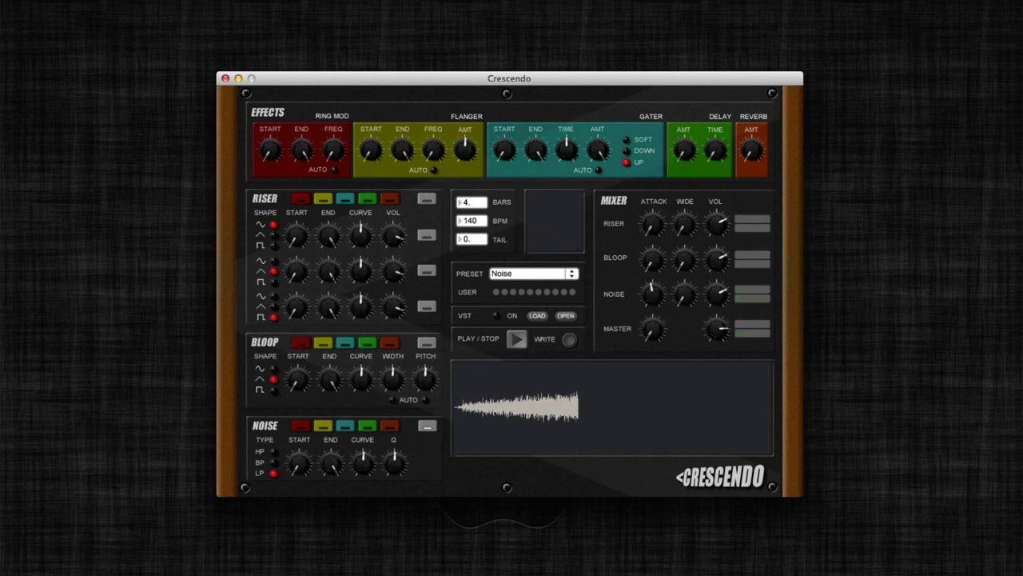
pyautogui.click(516, 340)
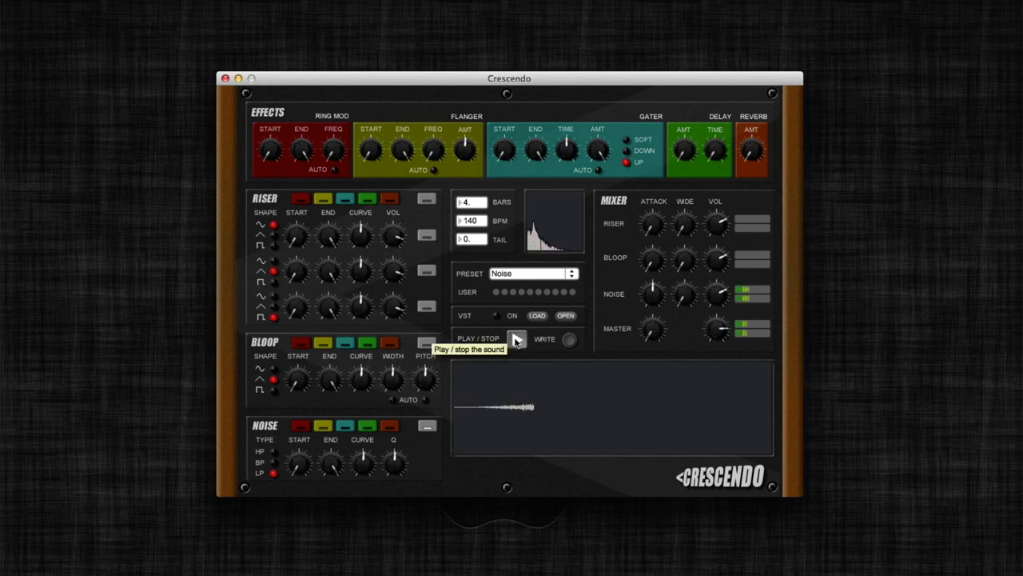
# Step: Stop the playback, turn the noise Curve to minimum and play the sound again
pyautogui.click(515, 339)
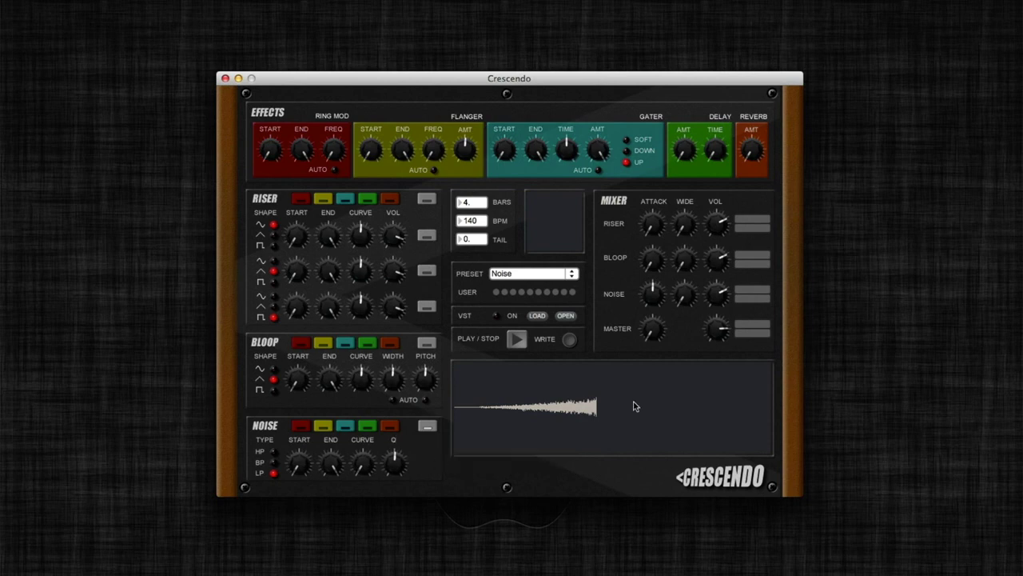
pyautogui.click(517, 340)
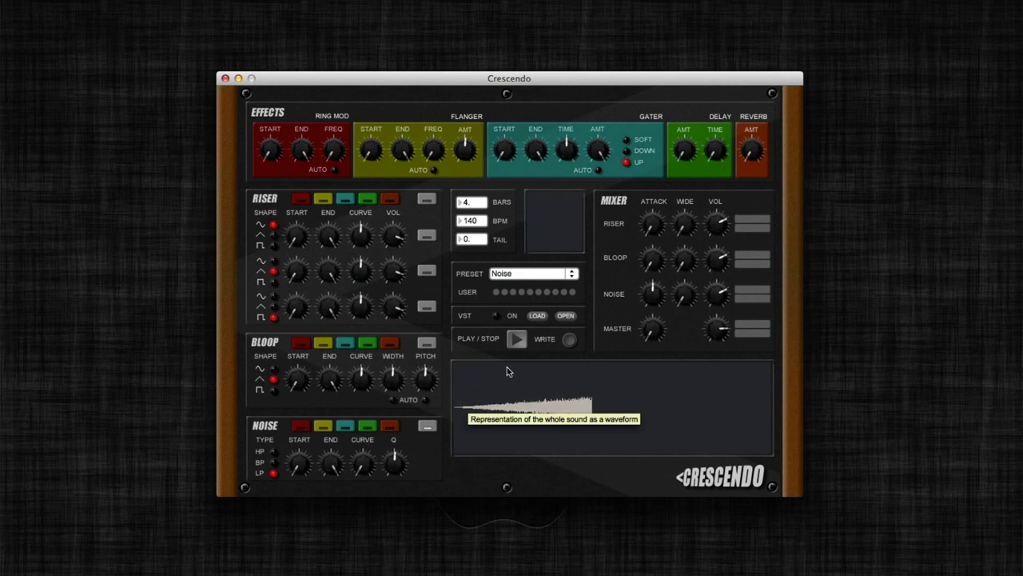
# Step: Audition the noise with its Curve at minimum, at the middle, and raised past the middle
pyautogui.moveTo(362, 462); pyautogui.dragTo(362, 452)
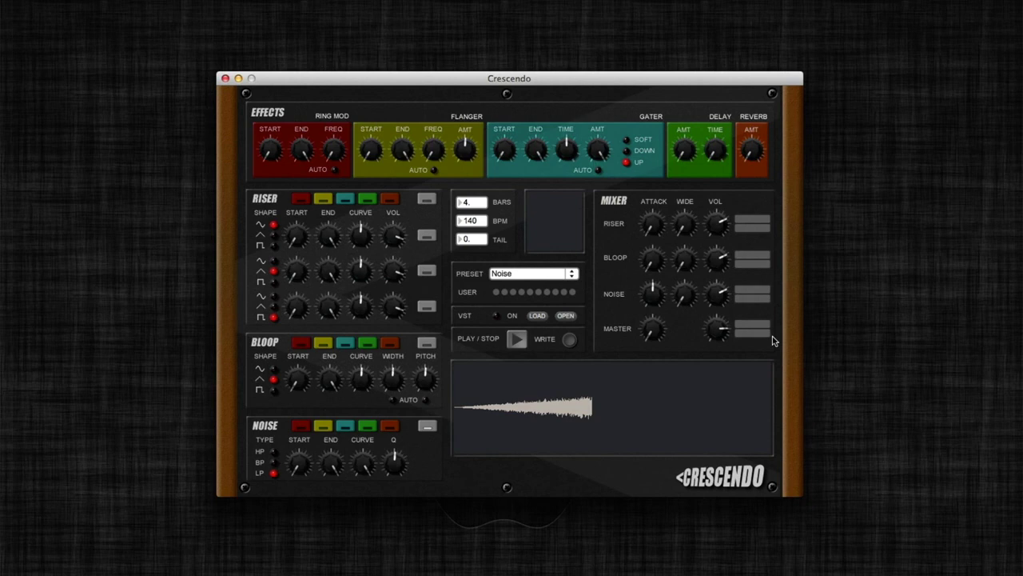
pyautogui.click(518, 340)
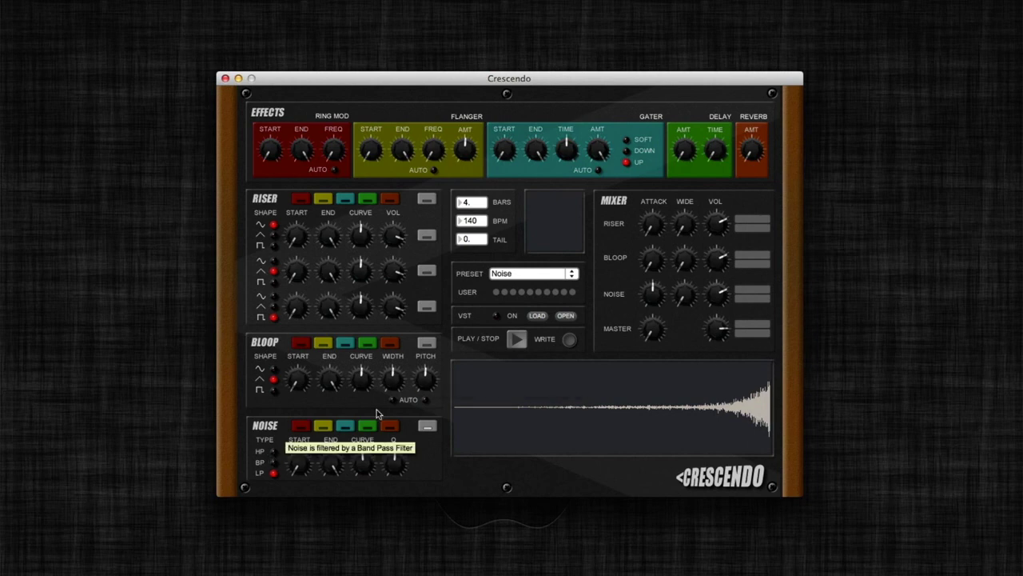
pyautogui.click(518, 339)
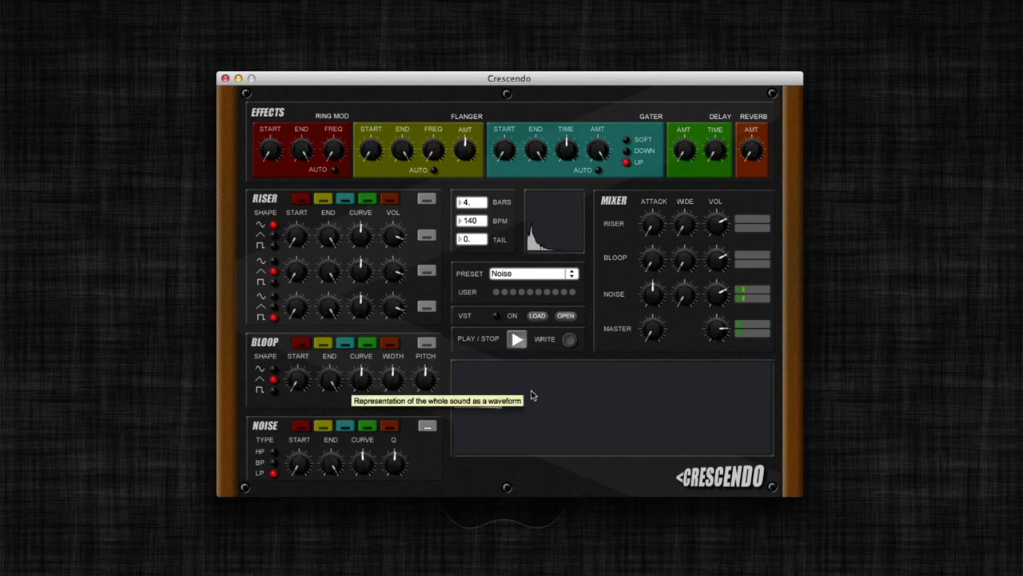
pyautogui.click(517, 339)
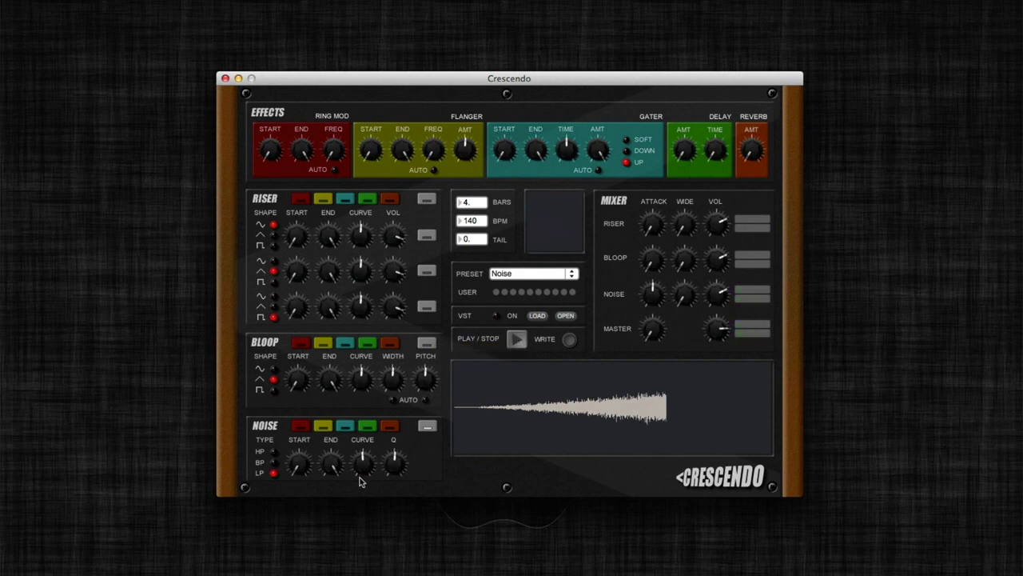
pyautogui.click(517, 339)
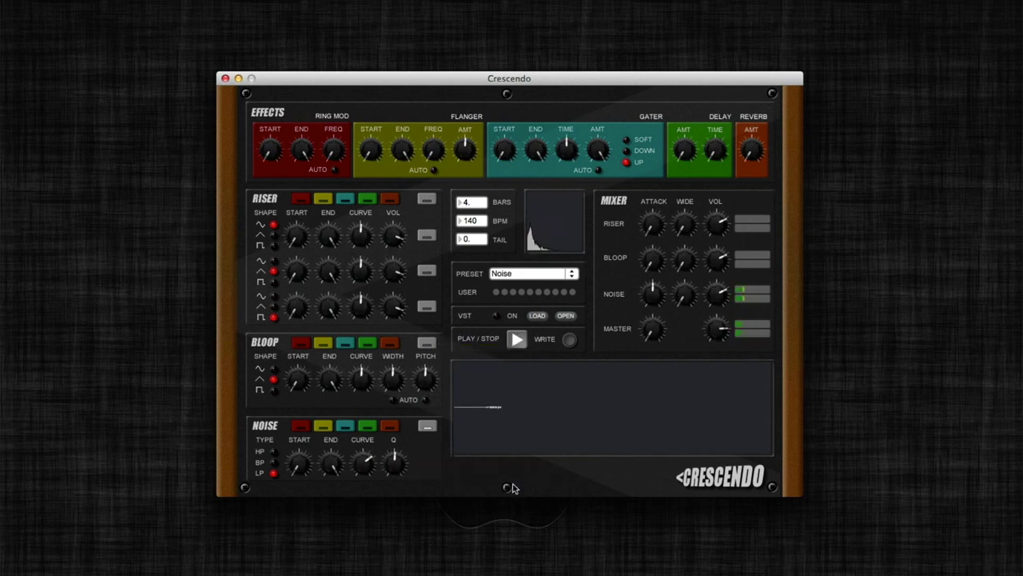
pyautogui.click(517, 339)
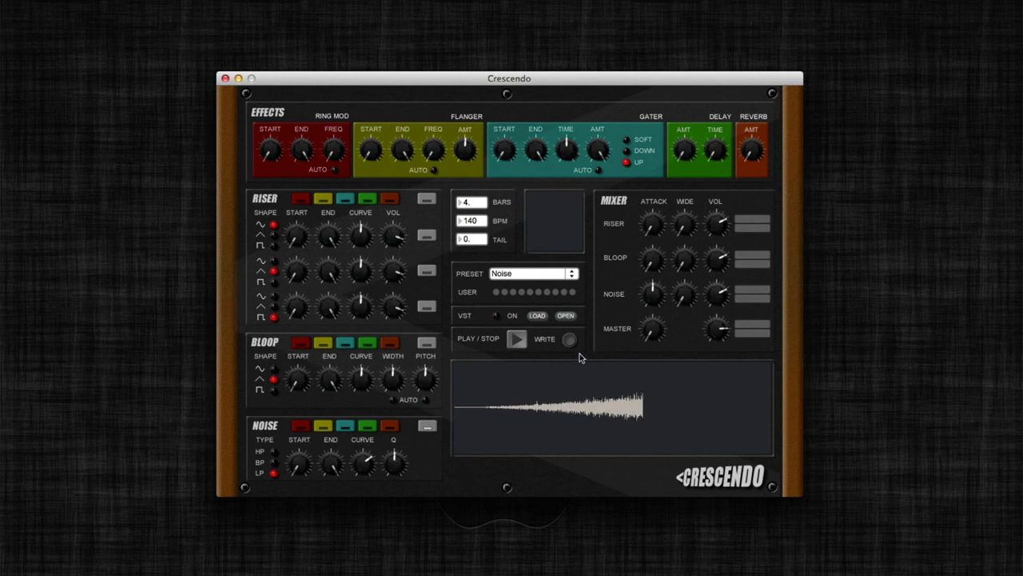
# Step: Play the noise sound and raise its Q past the middle
pyautogui.click(518, 339)
pyautogui.moveTo(404, 478); pyautogui.dragTo(405, 494)
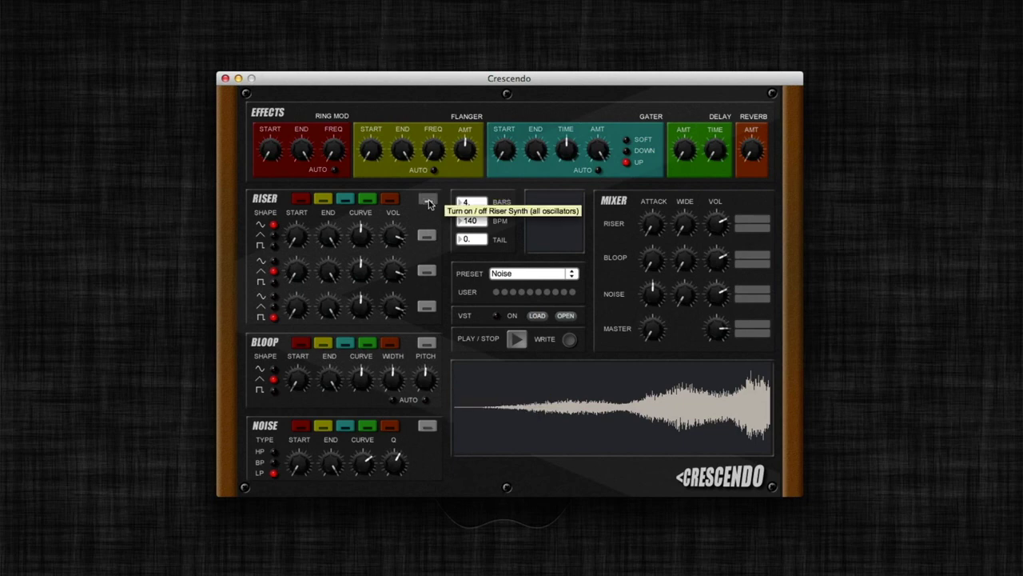
# Step: Switch from the noise to the Riser Synth's Oscillator 1 and audition its sine, saw and square waves
pyautogui.click(426, 199)
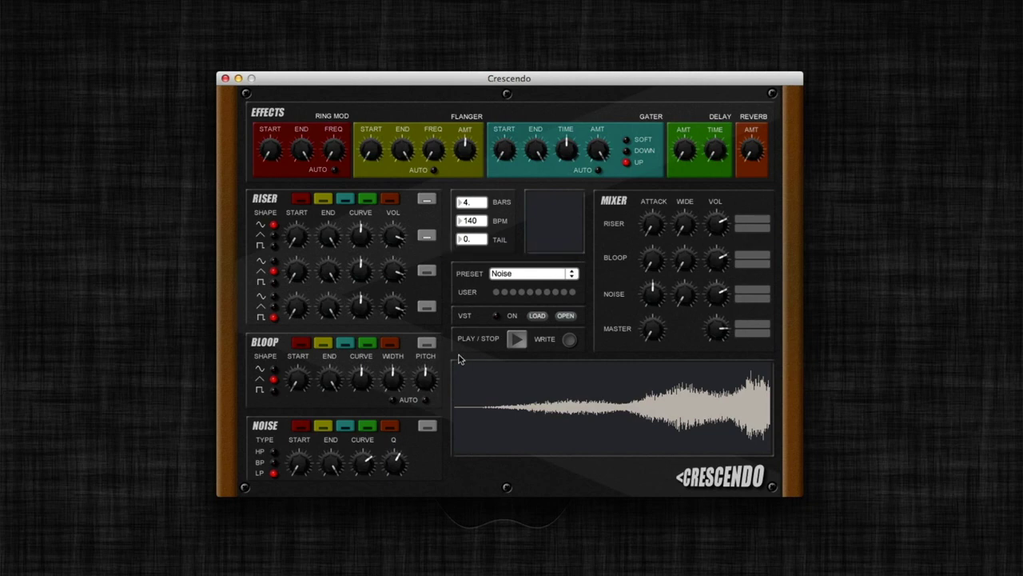
pyautogui.click(516, 340)
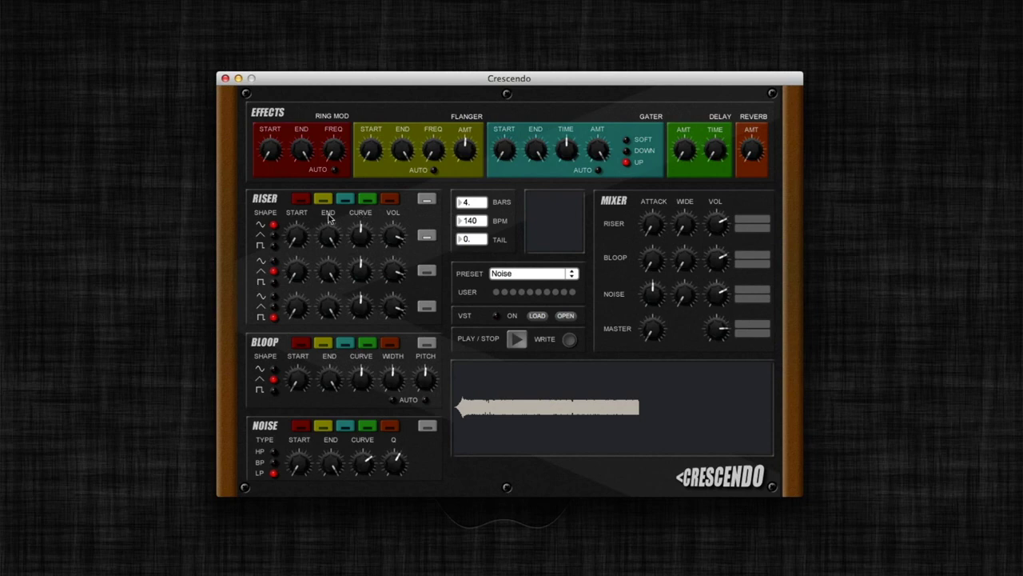
pyautogui.click(274, 236)
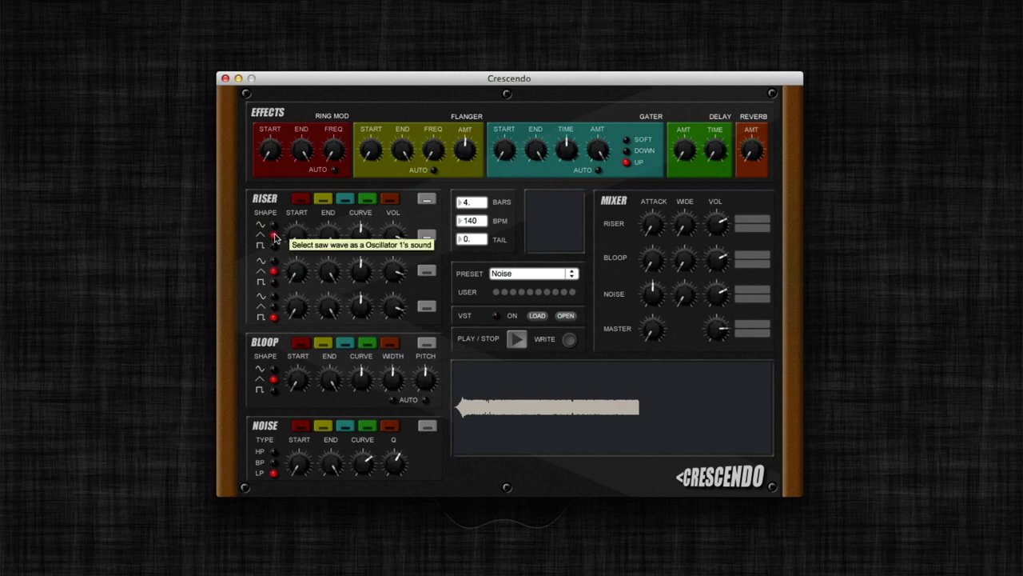
pyautogui.click(515, 340)
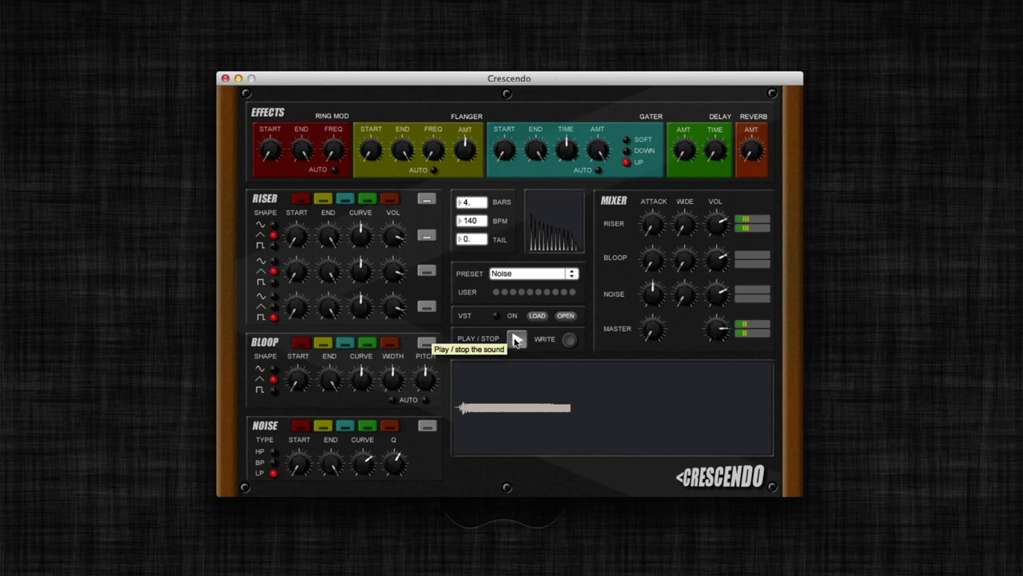
pyautogui.click(515, 340)
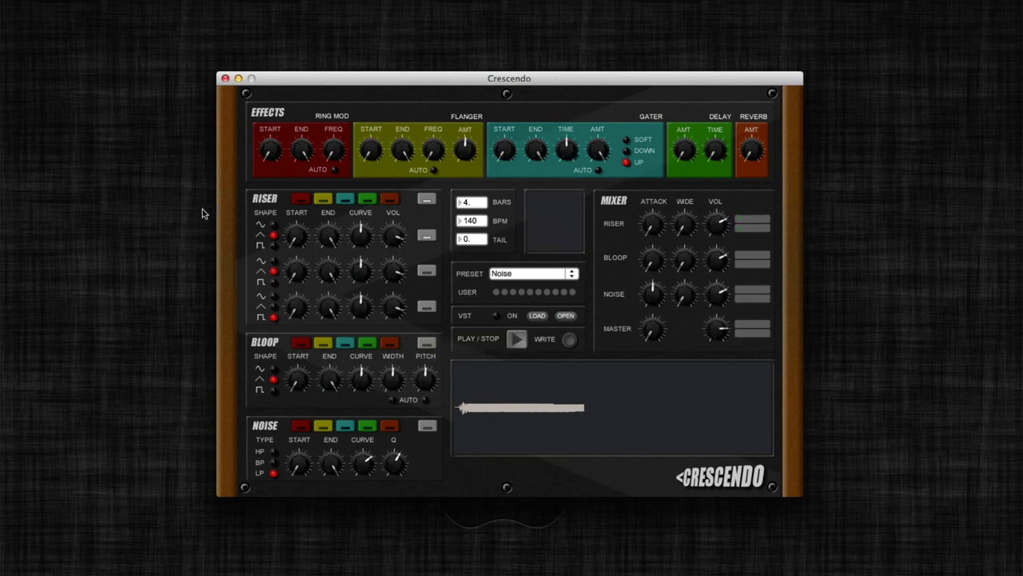
pyautogui.click(274, 245)
pyautogui.click(517, 341)
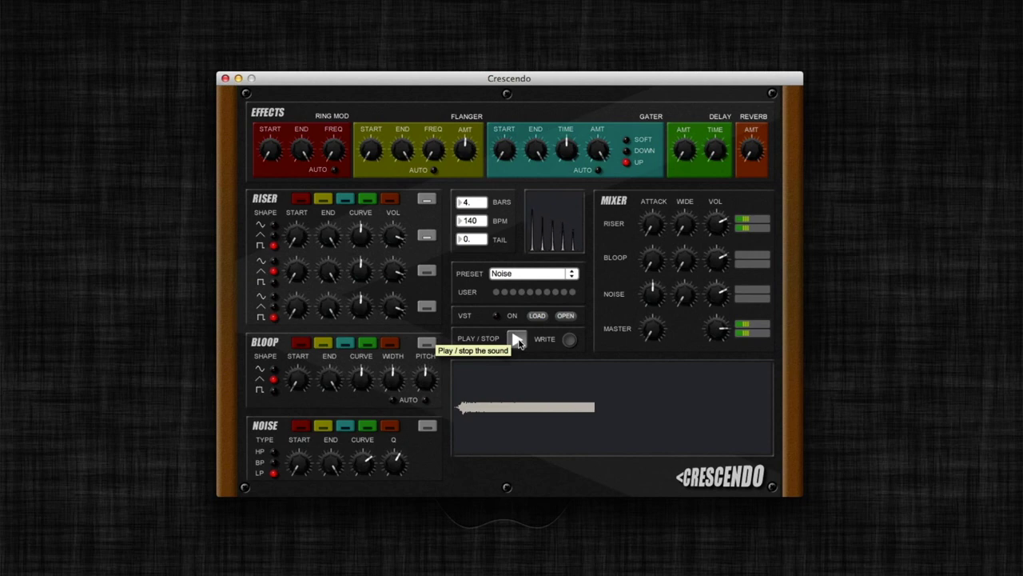
pyautogui.click(517, 341)
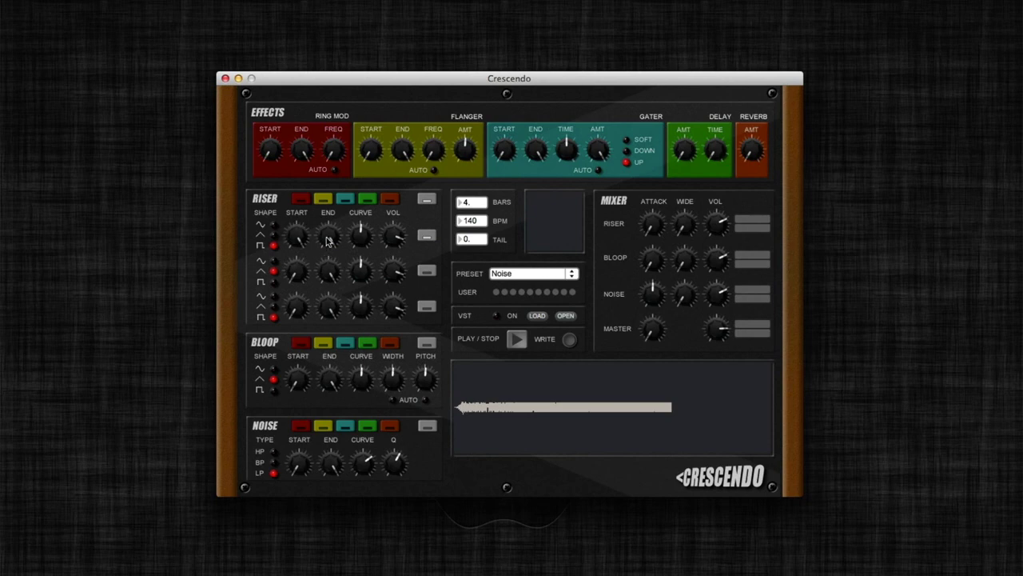
# Step: Audition Riser Oscillator 1 with its Start raised to maximum, and with a narrower Start-to-End range
pyautogui.click(516, 340)
pyautogui.click(515, 341)
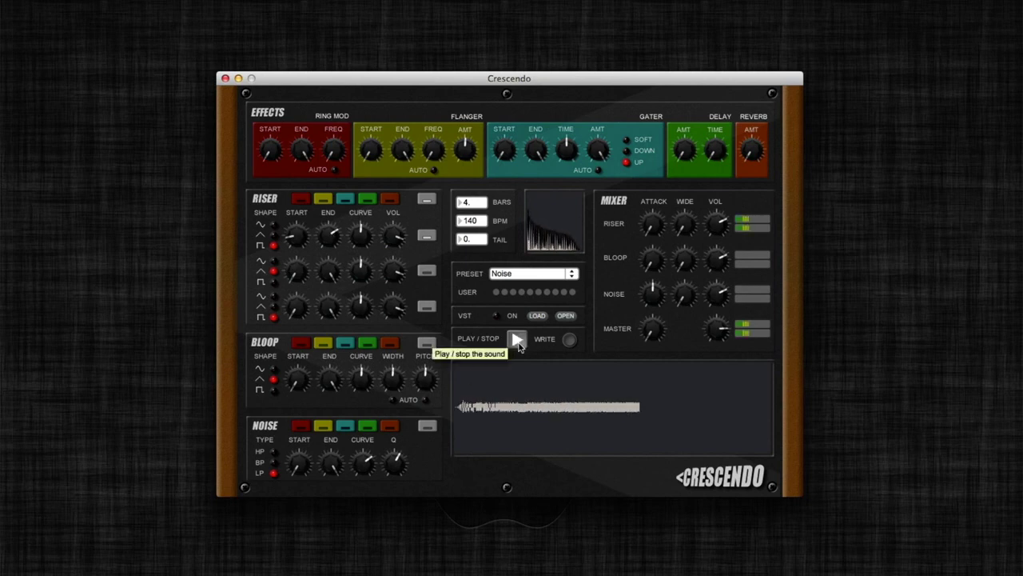
pyautogui.click(518, 342)
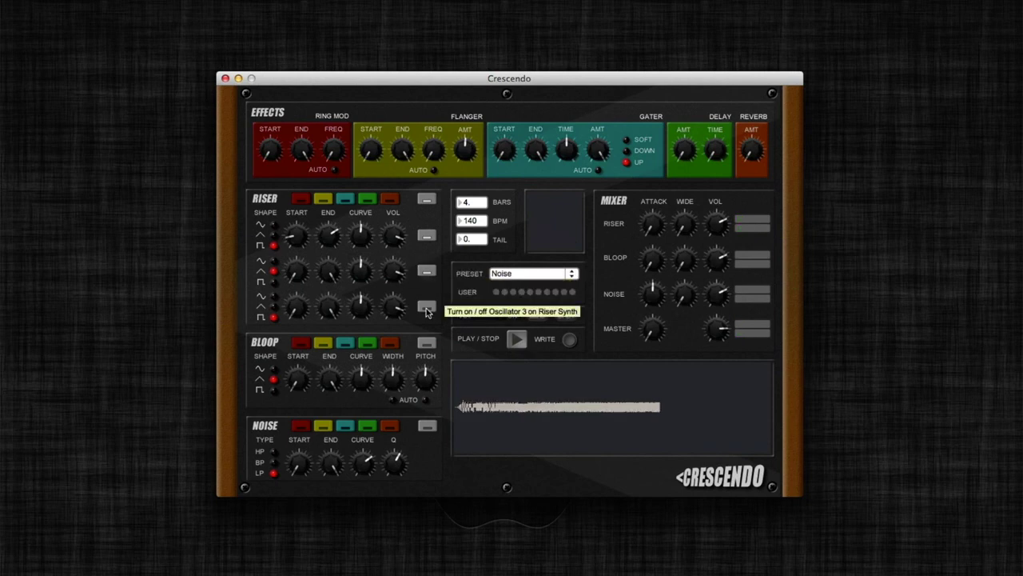
# Step: Turn on Riser Oscillators 2 and 3 and audition all three, restoring Oscillator 1's Start to minimum and End to maximum
pyautogui.click(426, 310)
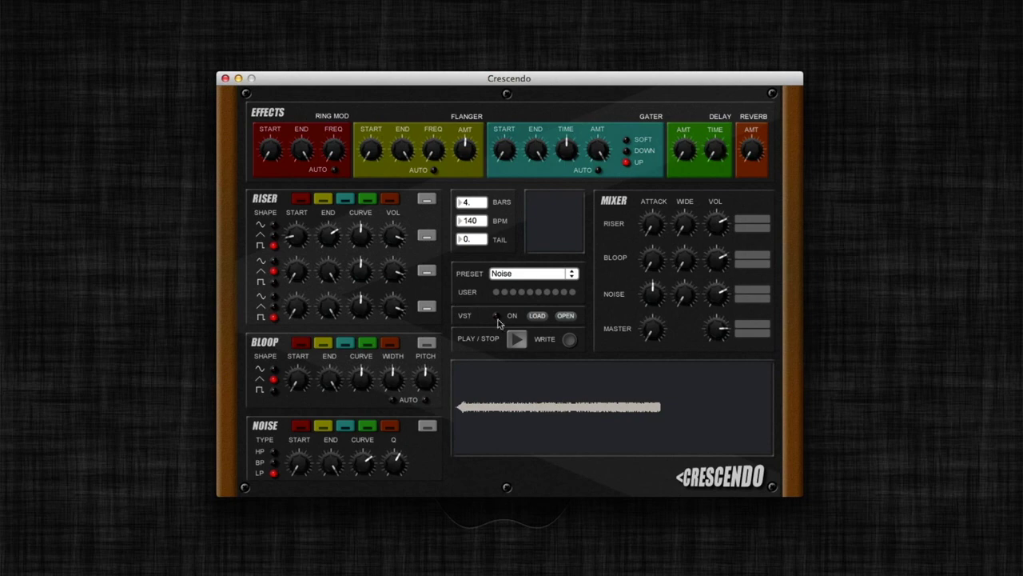
pyautogui.click(516, 339)
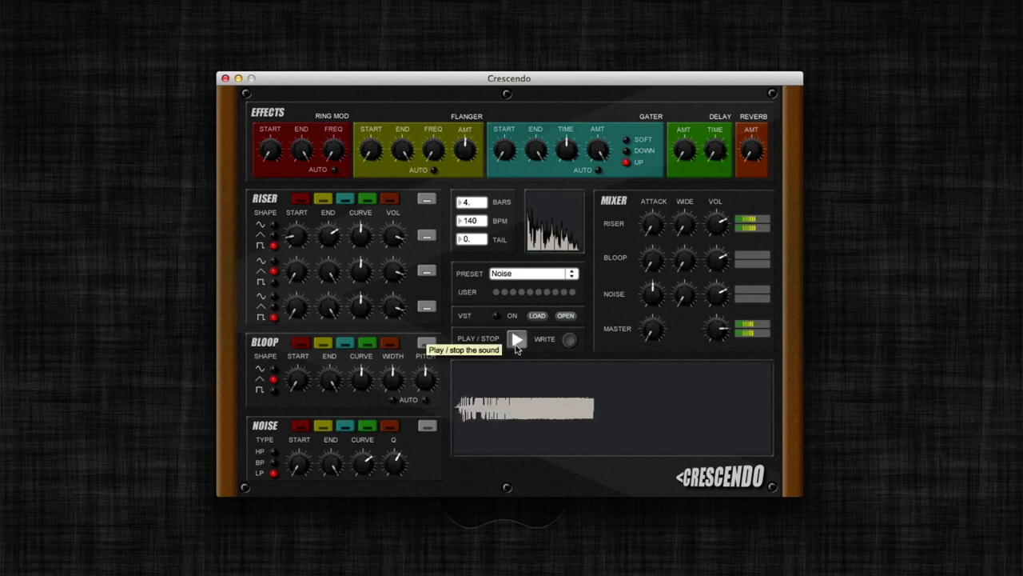
pyautogui.click(516, 340)
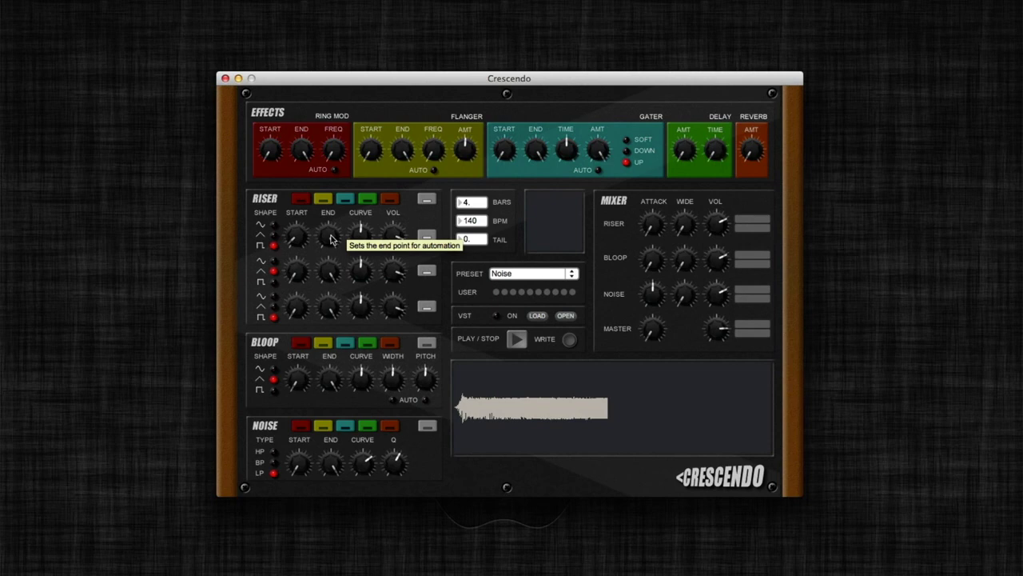
pyautogui.click(516, 341)
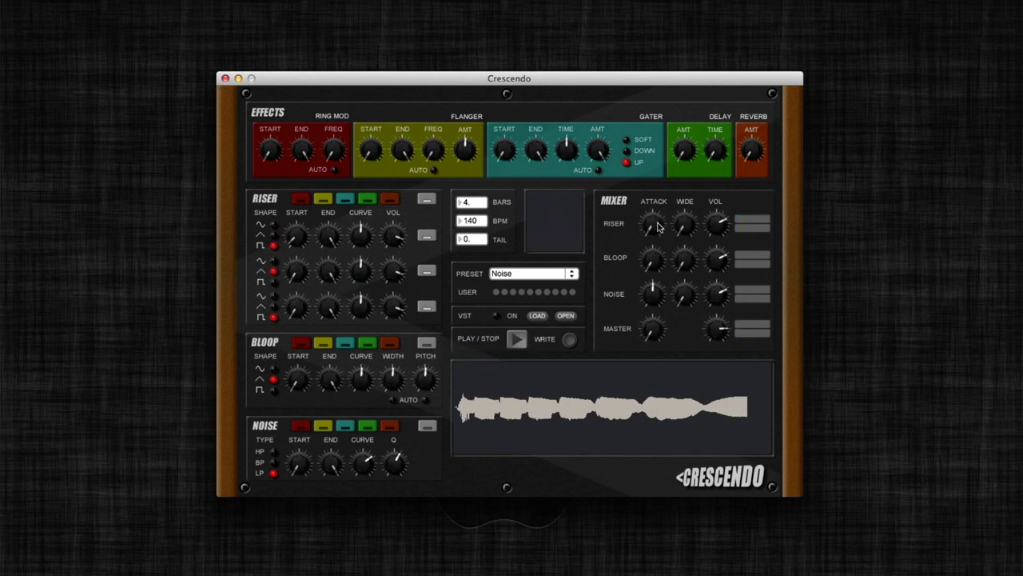
# Step: Raise the mixer's Riser Attack to just below its middle and Riser Wide well past its middle while auditioning the sound
pyautogui.moveTo(657, 227); pyautogui.dragTo(658, 211)
pyautogui.click(517, 340)
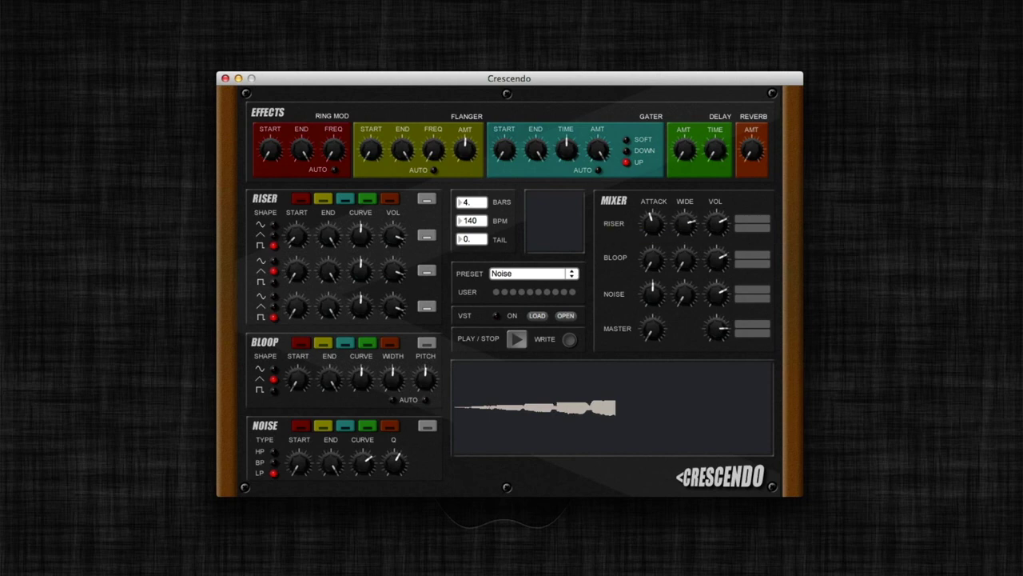
pyautogui.click(518, 339)
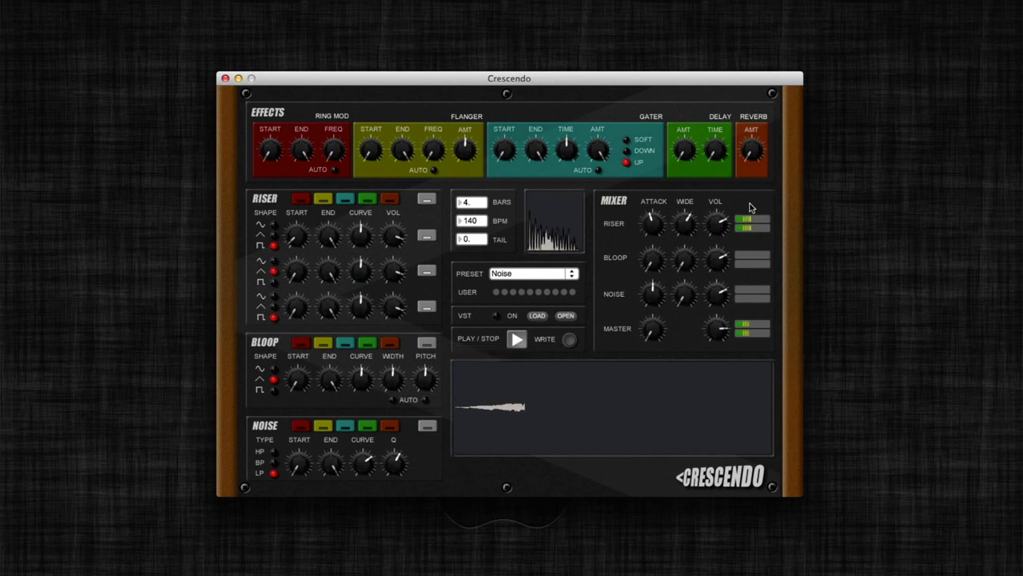
pyautogui.moveTo(687, 226); pyautogui.dragTo(687, 214)
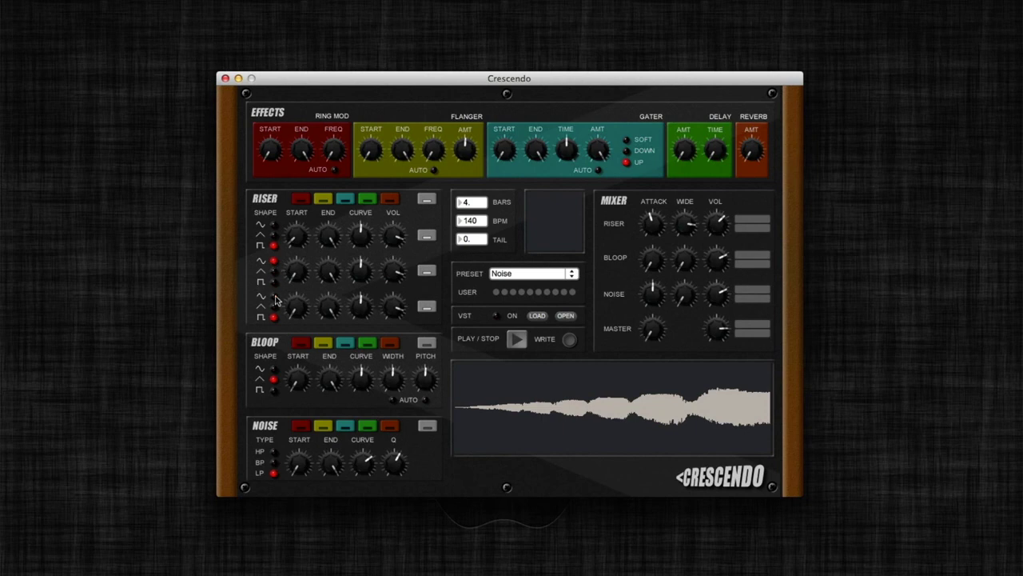
# Step: Set all three Riser oscillators to sine waves and audition them with varied Start, End and Curve settings
pyautogui.click(518, 340)
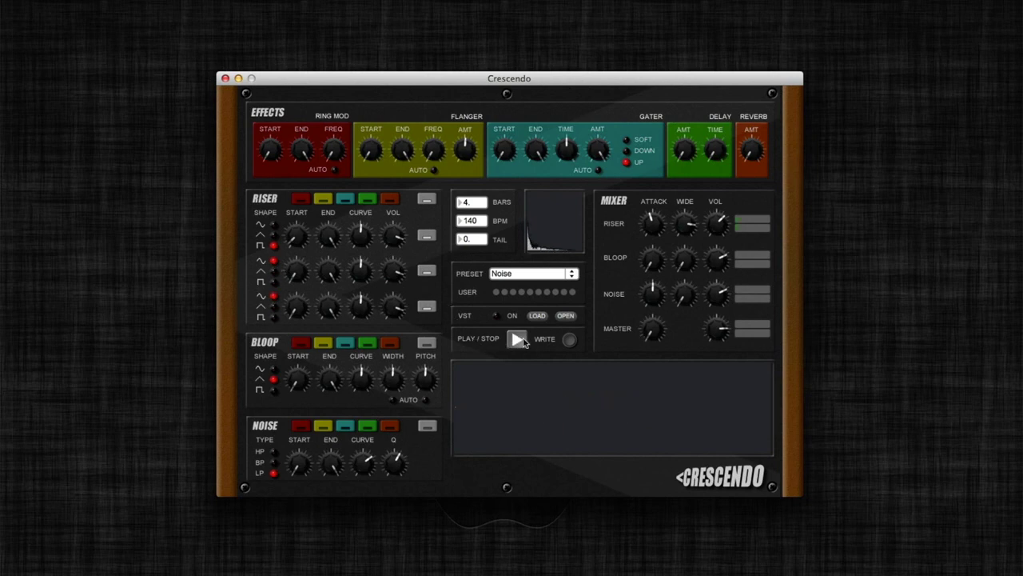
pyautogui.click(279, 227)
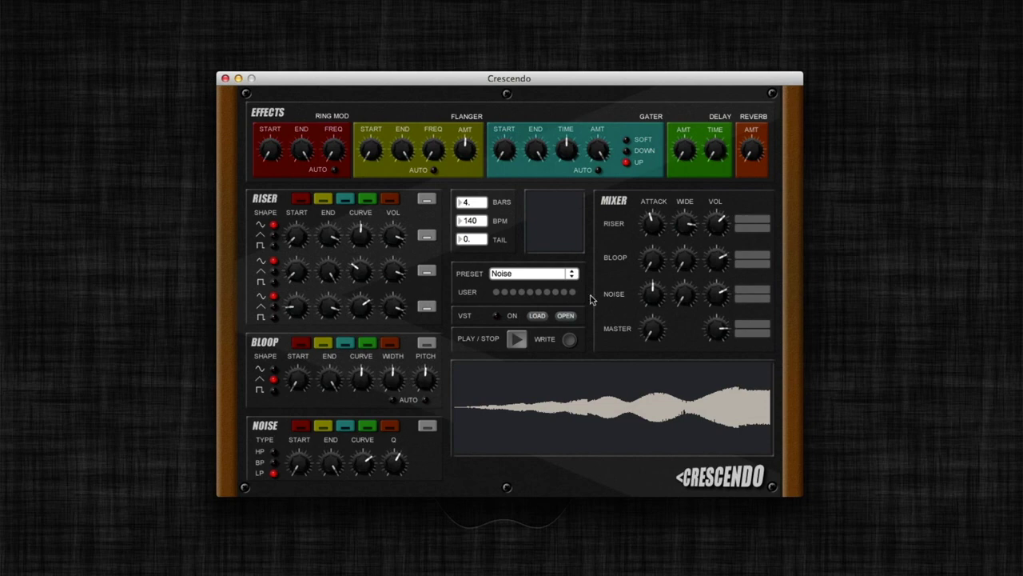
pyautogui.click(515, 340)
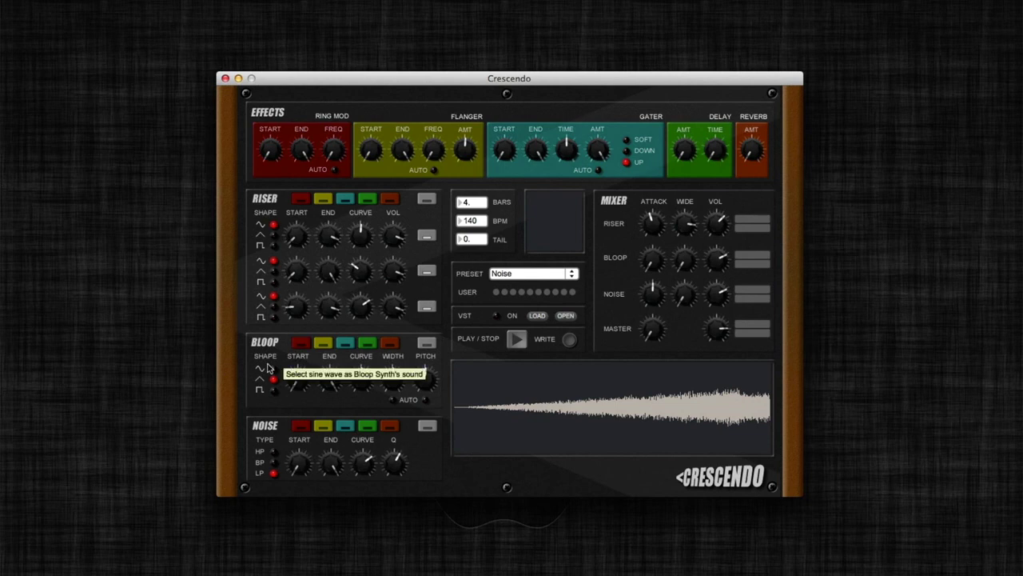
# Step: Switch from the Riser to the Bloop Synth and audition it with narrower Start-to-End ranges
pyautogui.click(516, 340)
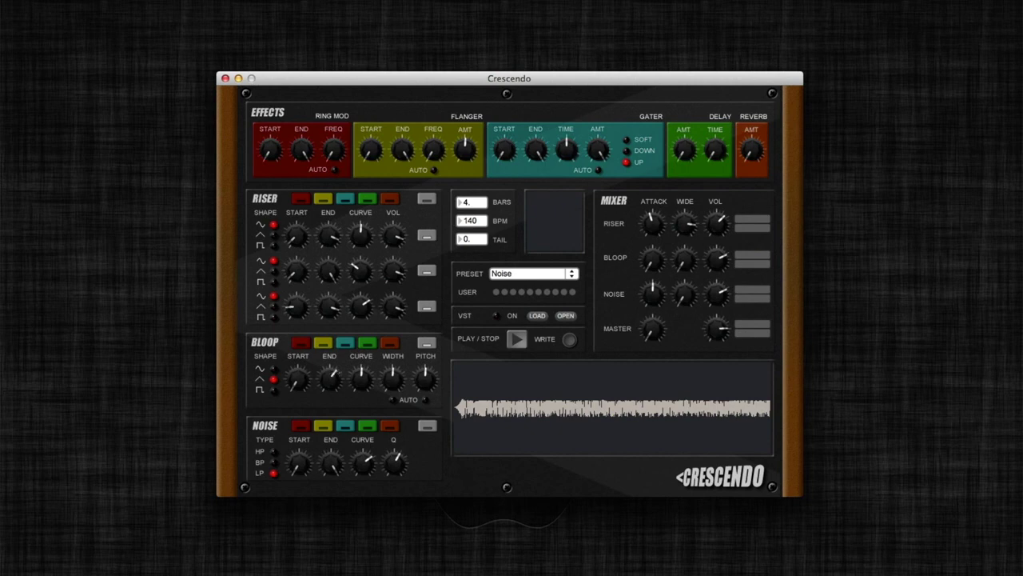
pyautogui.click(518, 341)
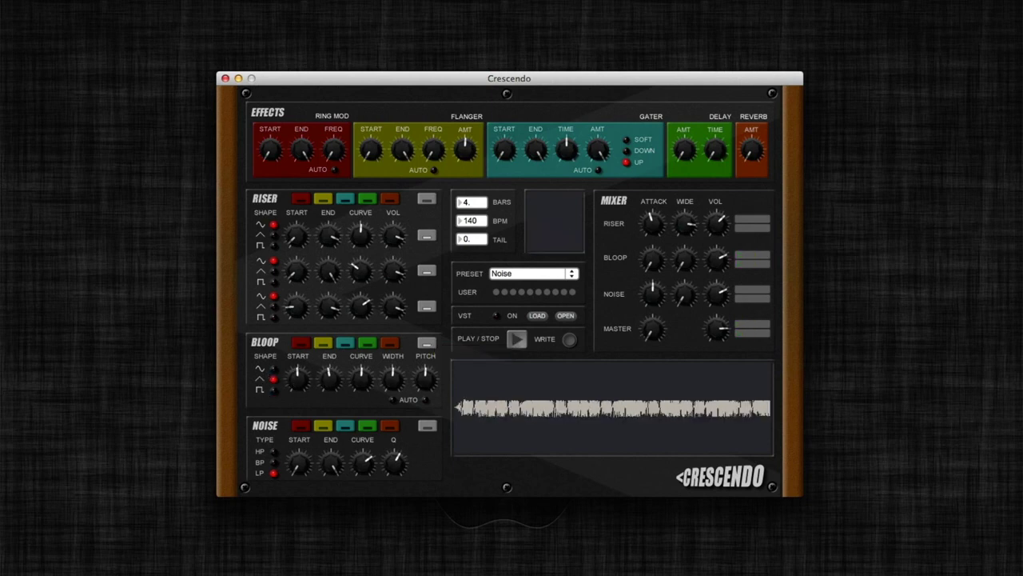
pyautogui.click(515, 339)
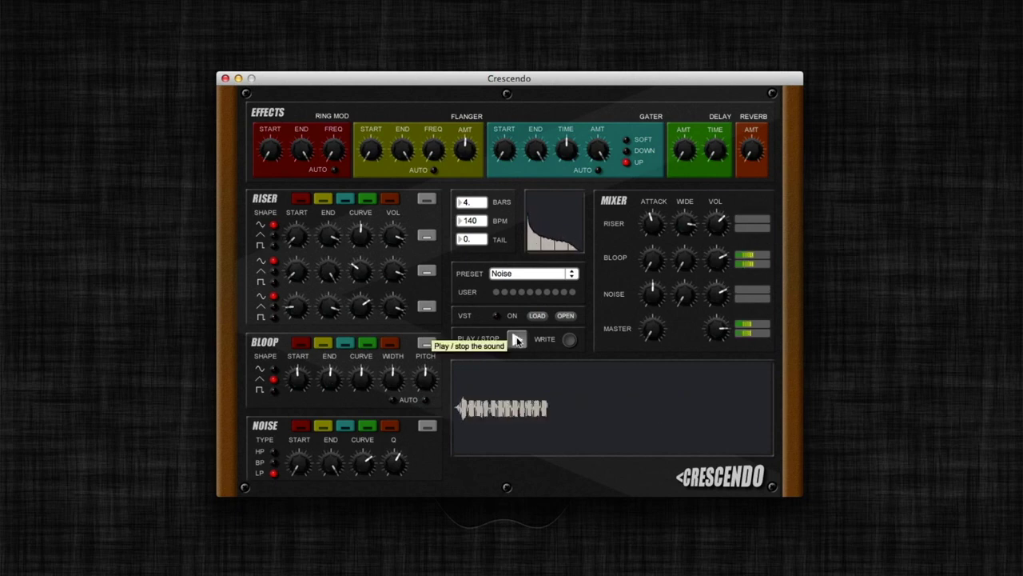
pyautogui.click(515, 338)
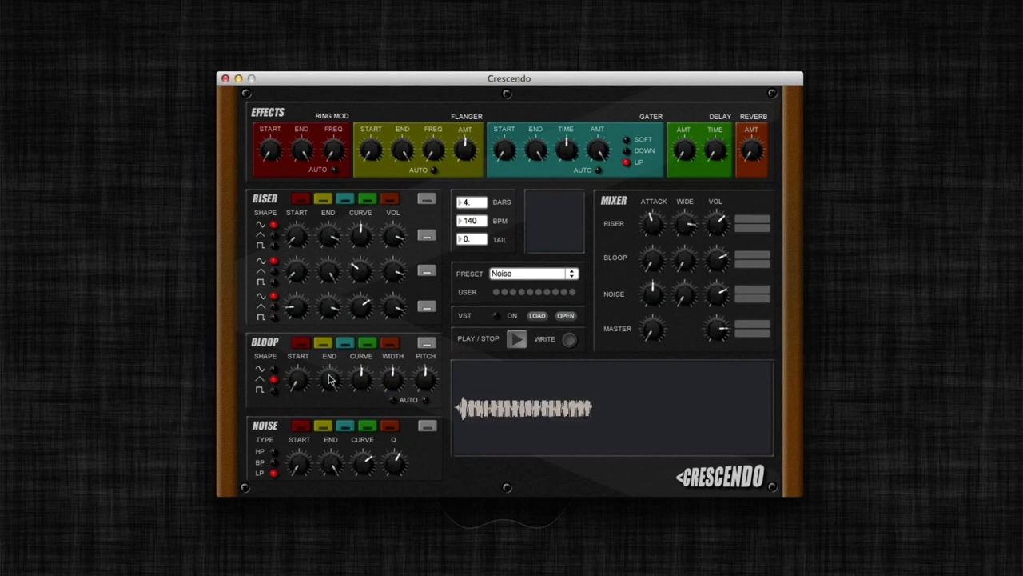
# Step: Restore the Bloop Start to minimum and End to maximum, and audition its saw, sine and square waves
pyautogui.click(518, 340)
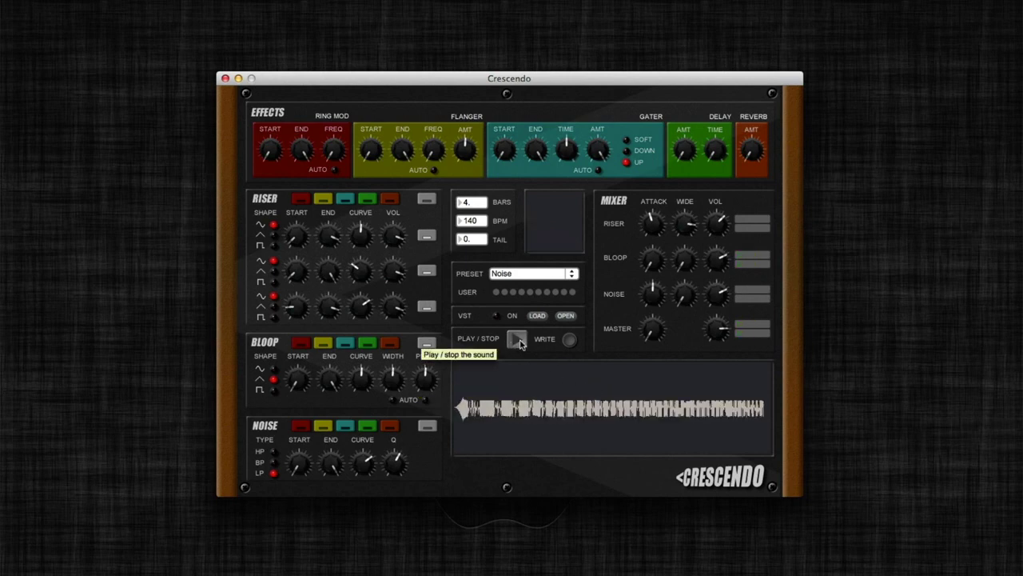
pyautogui.click(273, 369)
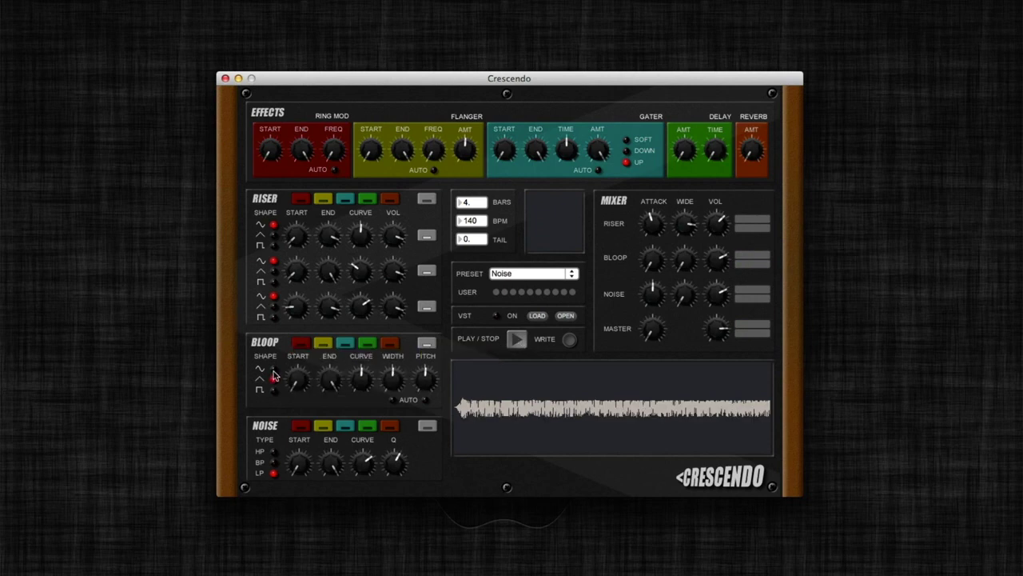
pyautogui.click(517, 339)
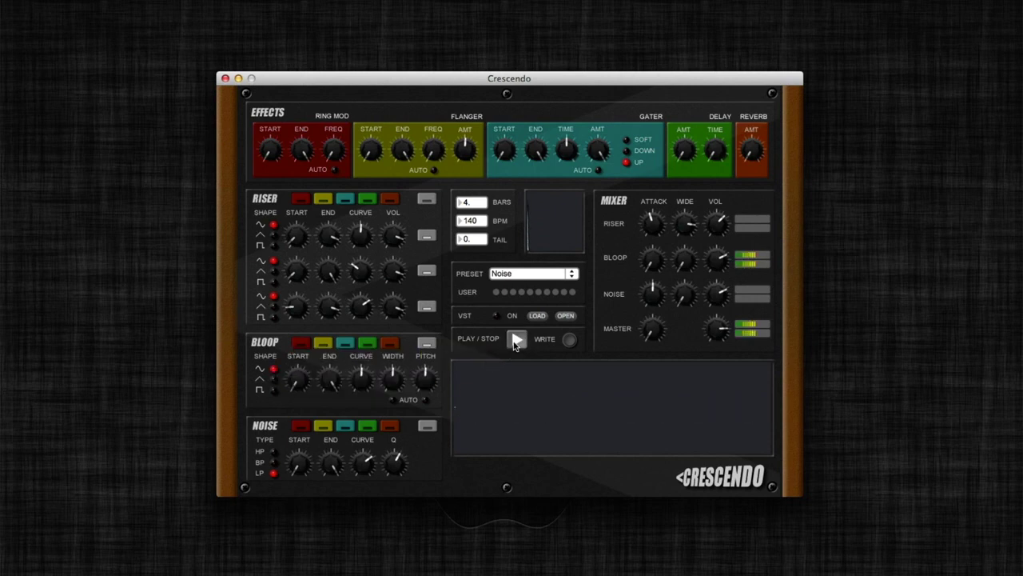
pyautogui.click(273, 378)
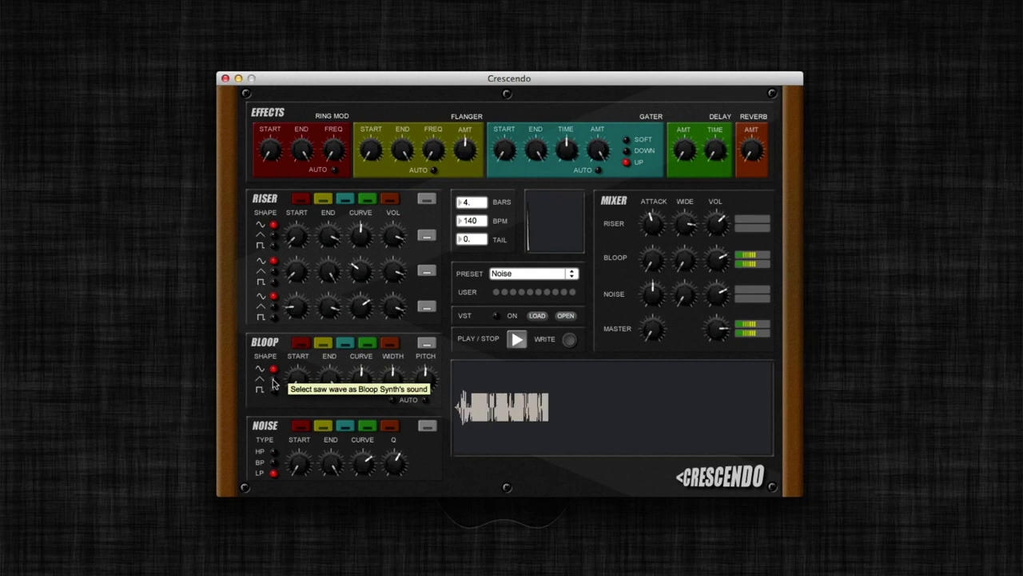
pyautogui.click(274, 390)
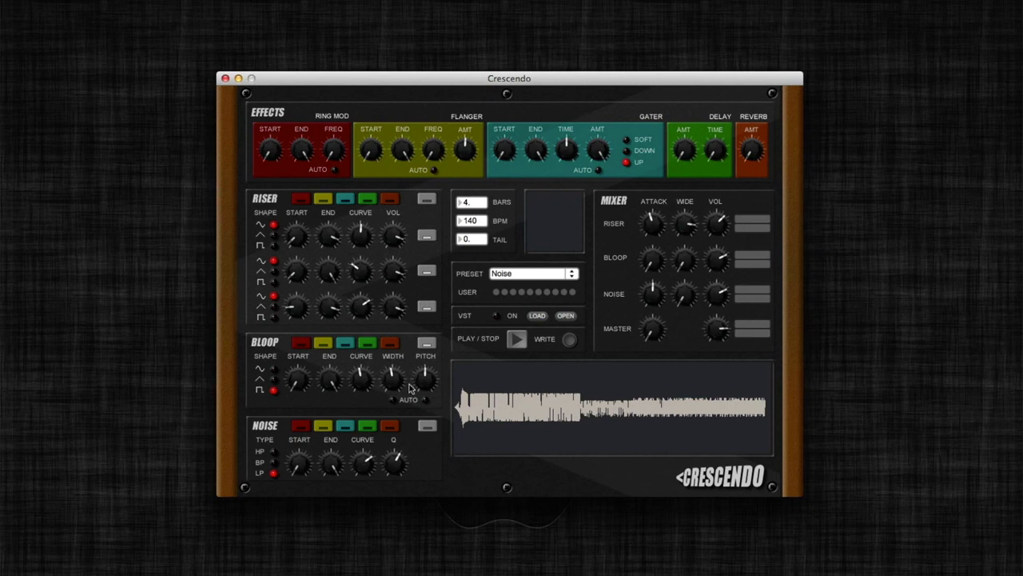
# Step: Audition the square-wave Bloop with different Width settings and with automated Width, and switch Width Auto back off
pyautogui.click(517, 339)
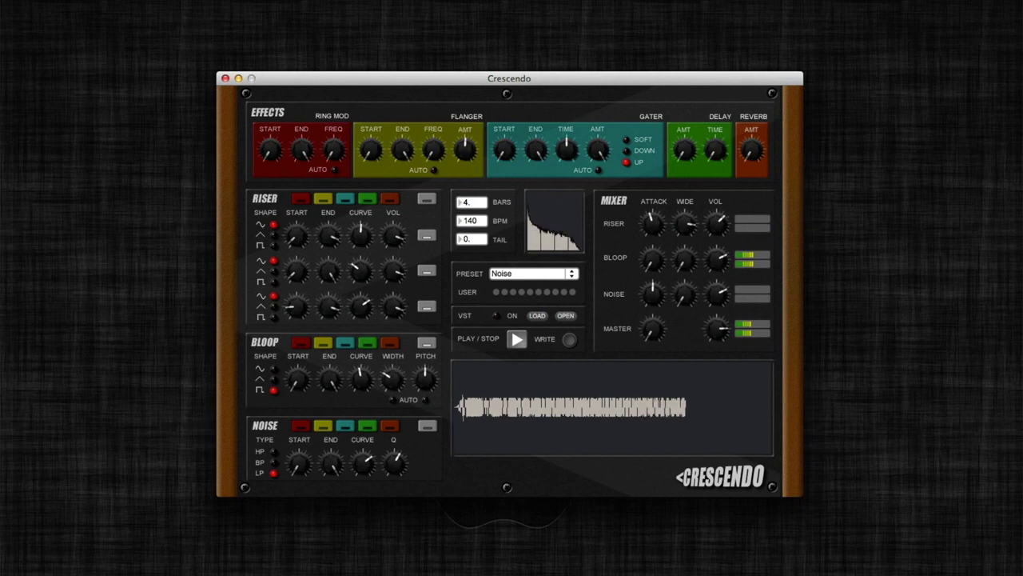
pyautogui.click(517, 339)
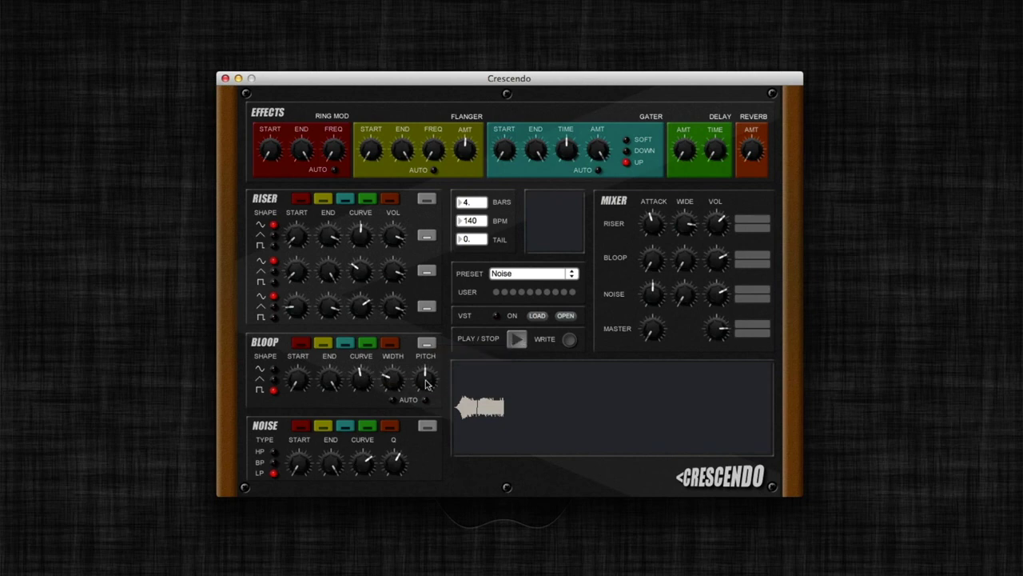
pyautogui.click(515, 339)
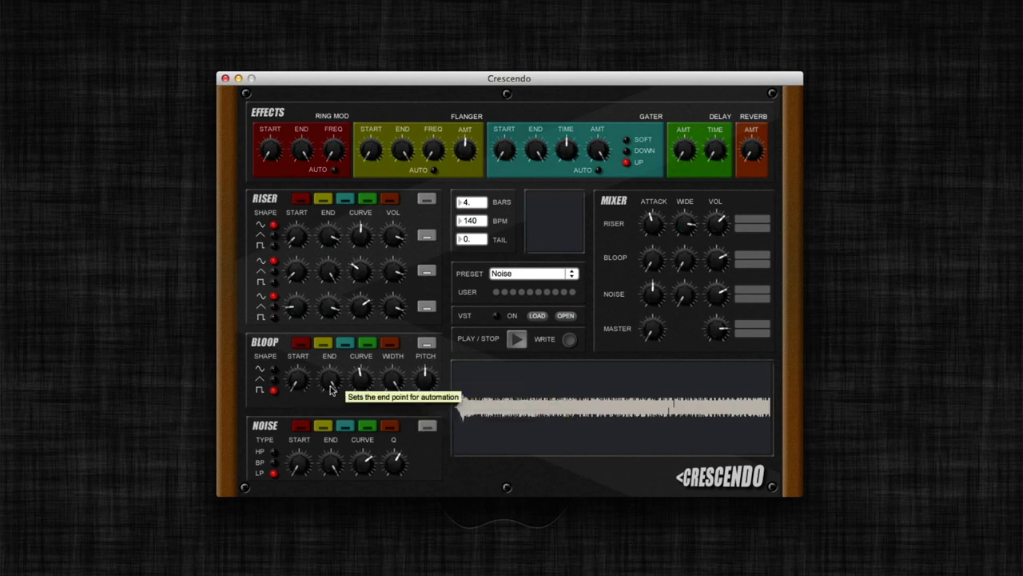
pyautogui.click(517, 339)
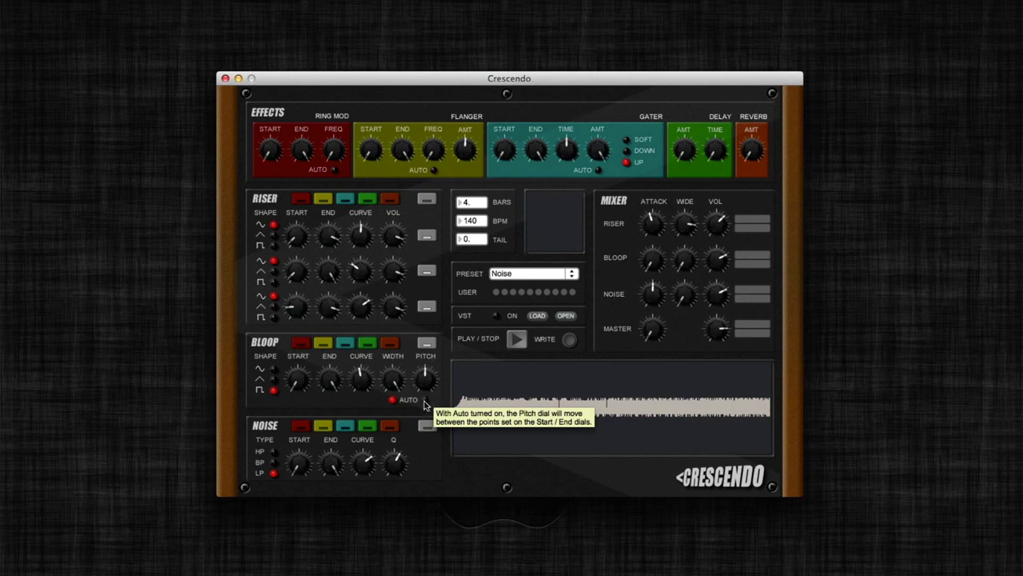
pyautogui.click(391, 399)
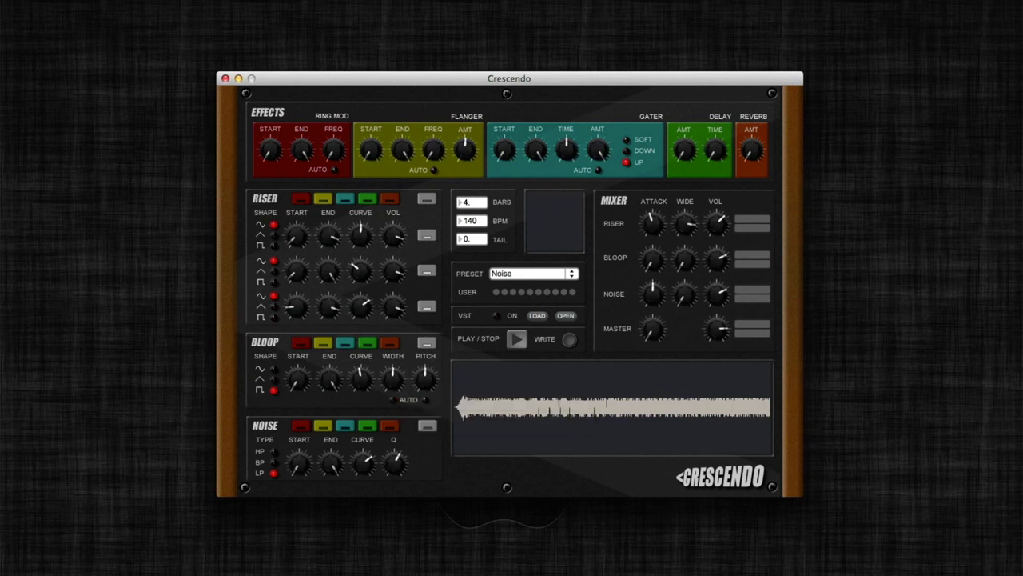
# Step: Audition the Bloop while varying its Pitch, with Width at its middle setting
pyautogui.click(516, 341)
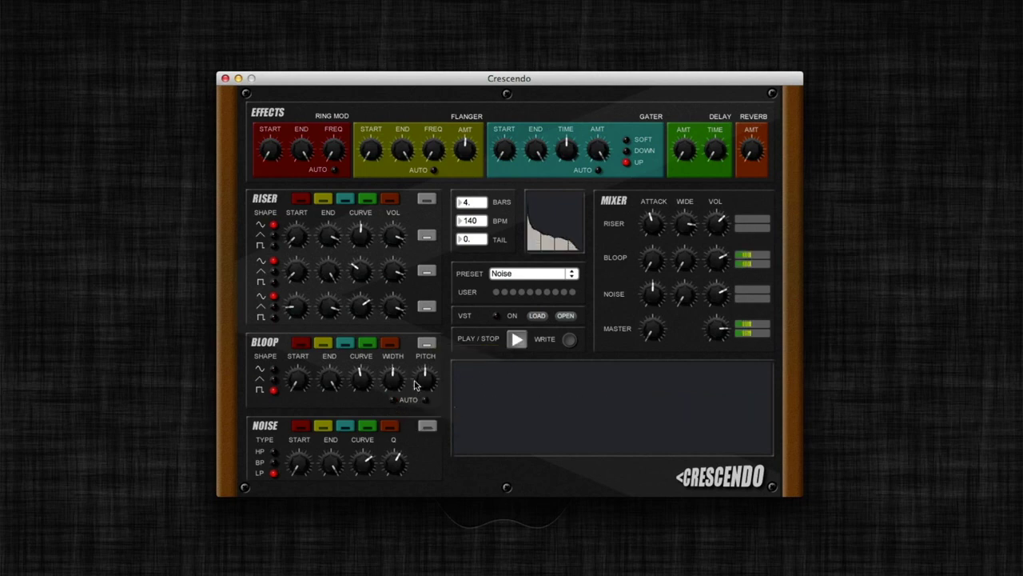
pyautogui.moveTo(426, 377)
pyautogui.mouseDown()
pyautogui.moveTo(426, 364)
pyautogui.moveTo(426, 377)
pyautogui.mouseUp()
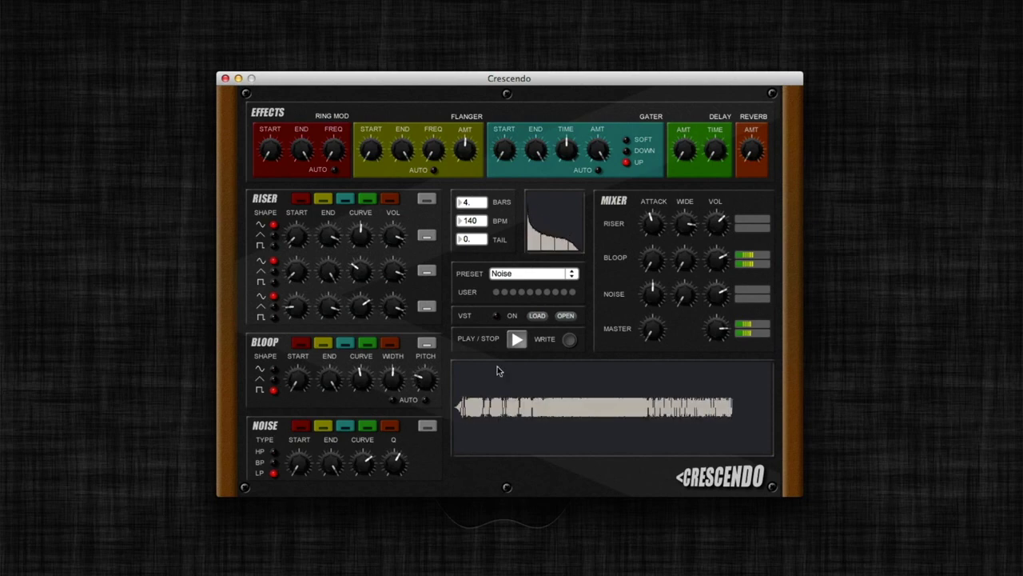
pyautogui.click(516, 339)
# Step: Turn on the Bloop's Pitch Auto and audition it, adding Width Auto for a second playback
pyautogui.click(424, 400)
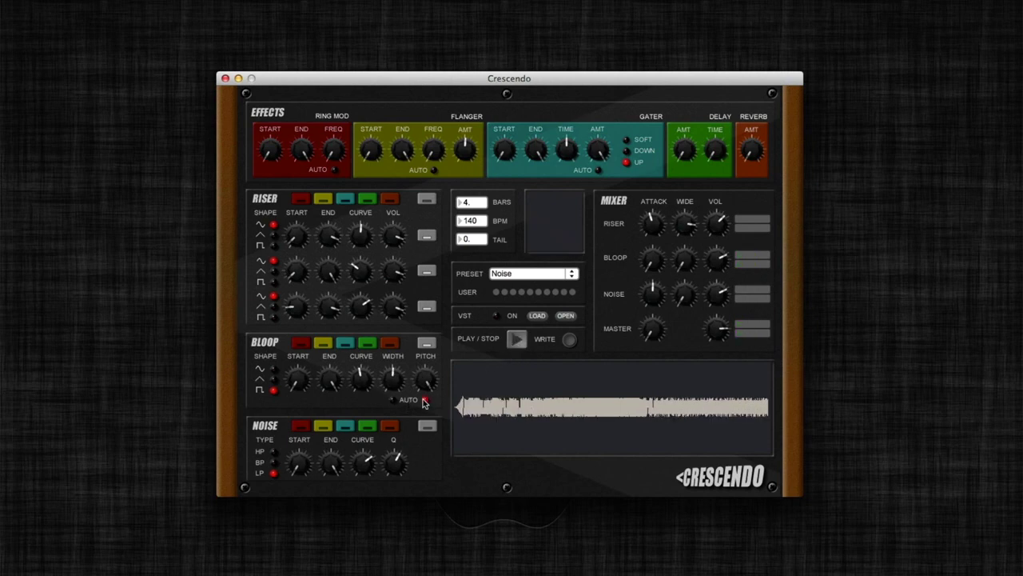
pyautogui.click(517, 341)
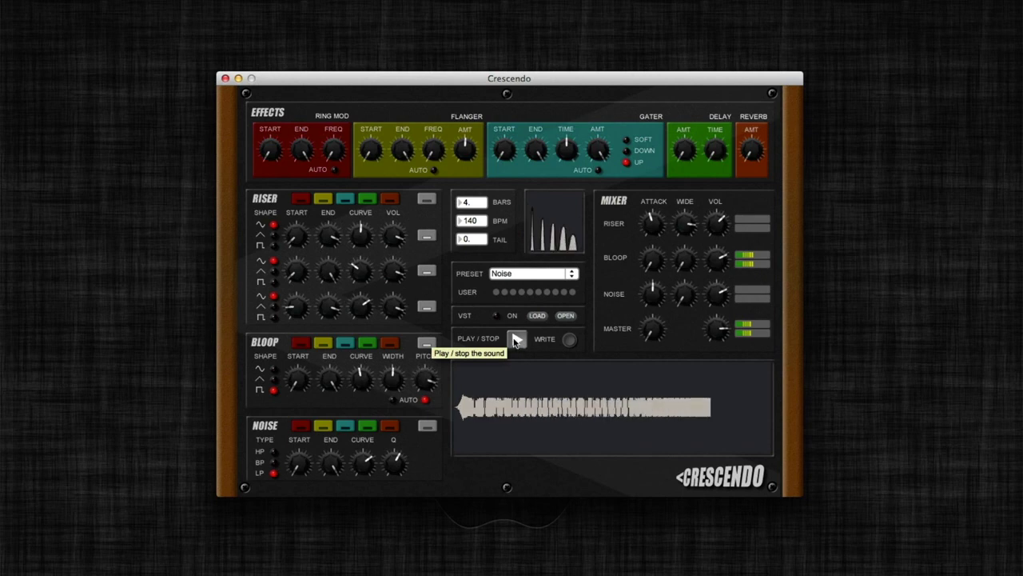
pyautogui.click(393, 399)
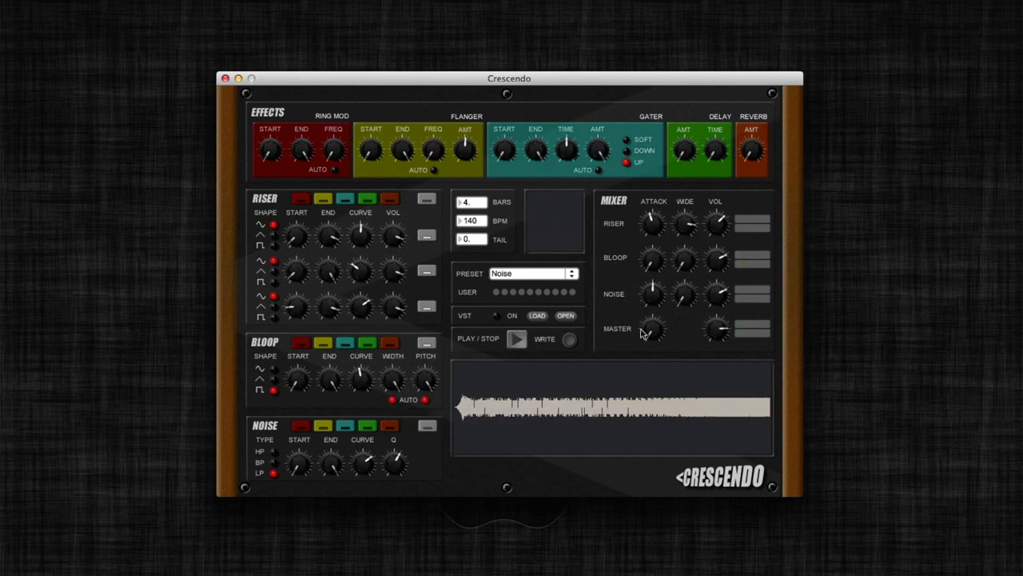
pyautogui.click(518, 340)
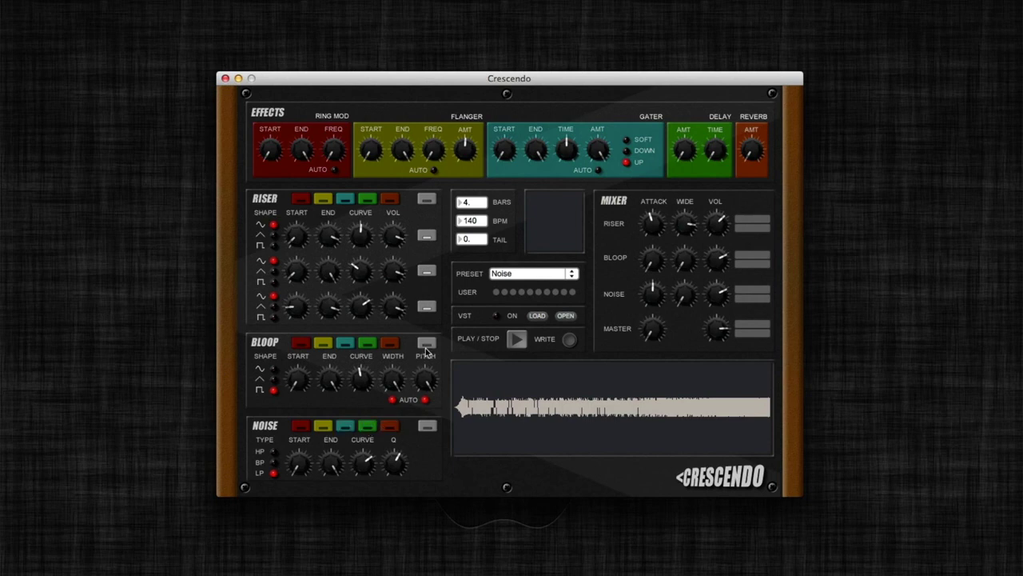
# Step: Switch from the Bloop to the Noise with Ring Mod, and audition it with Auto on and different Start and End settings
pyautogui.click(515, 339)
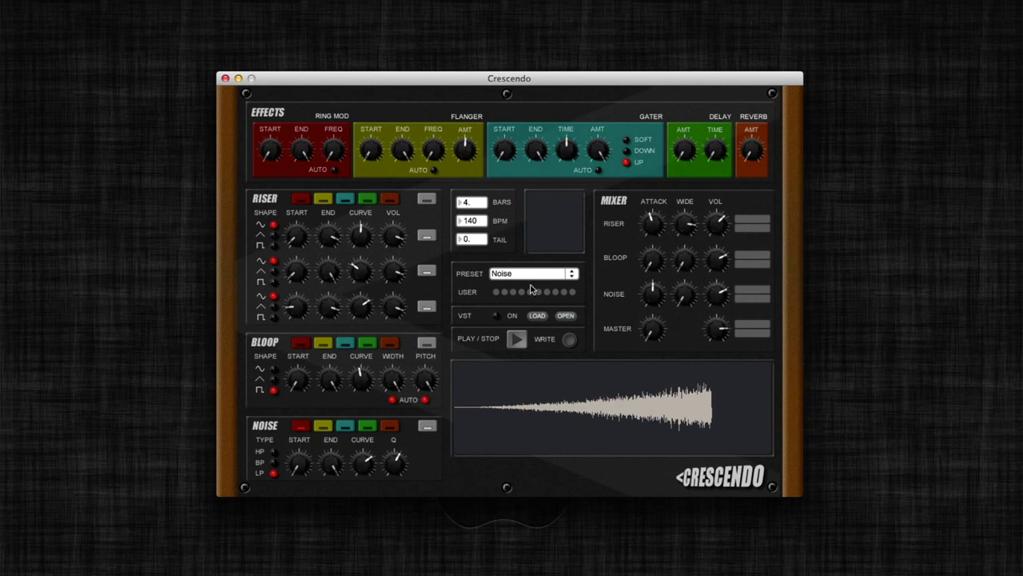
pyautogui.click(515, 341)
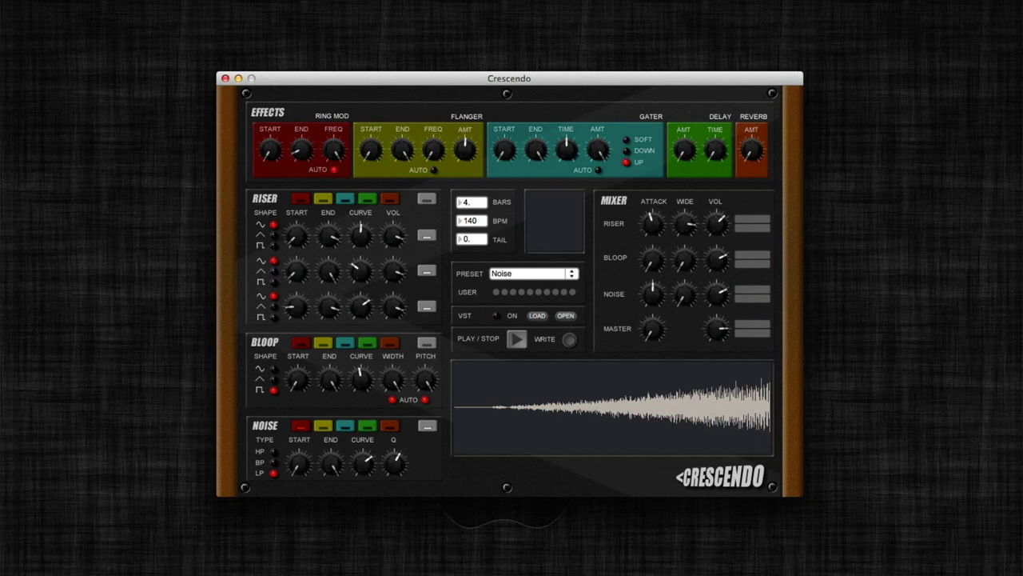
pyautogui.click(518, 340)
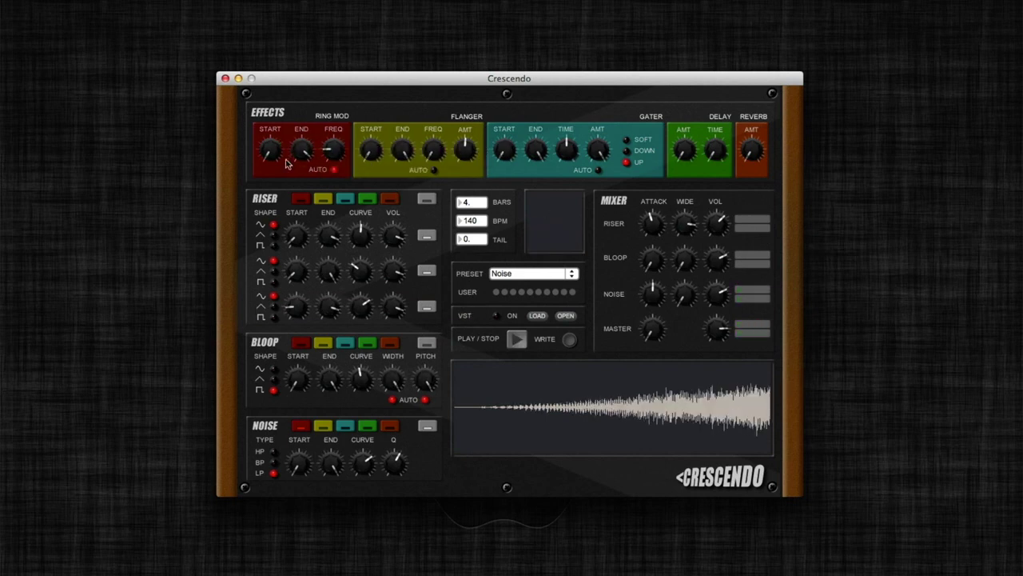
pyautogui.click(518, 339)
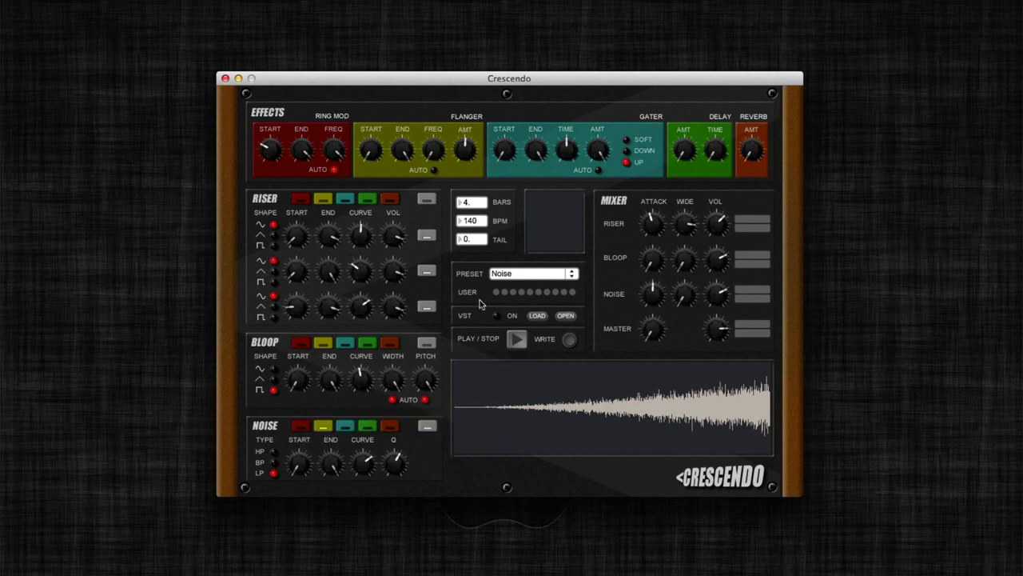
# Step: Replace the Noise's Ring Mod with the Flanger and audition it with varied Freq and Amt settings and Auto on
pyautogui.click(516, 341)
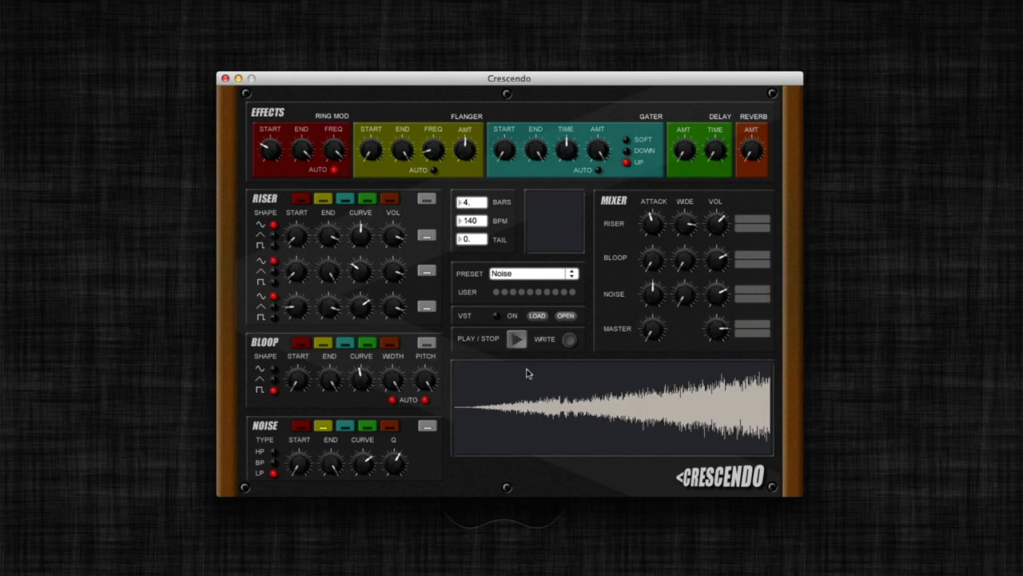
pyautogui.click(515, 341)
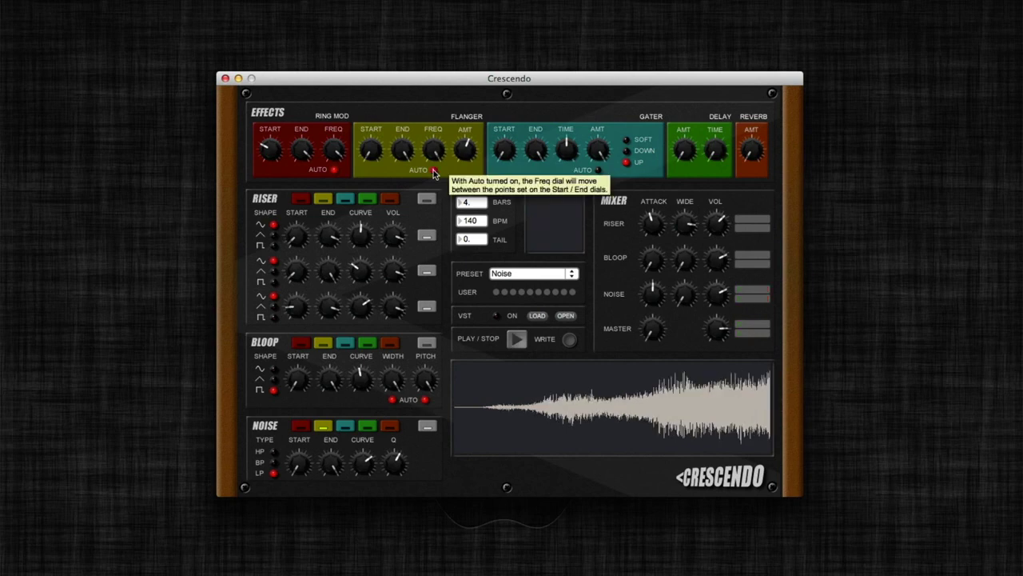
pyautogui.click(433, 171)
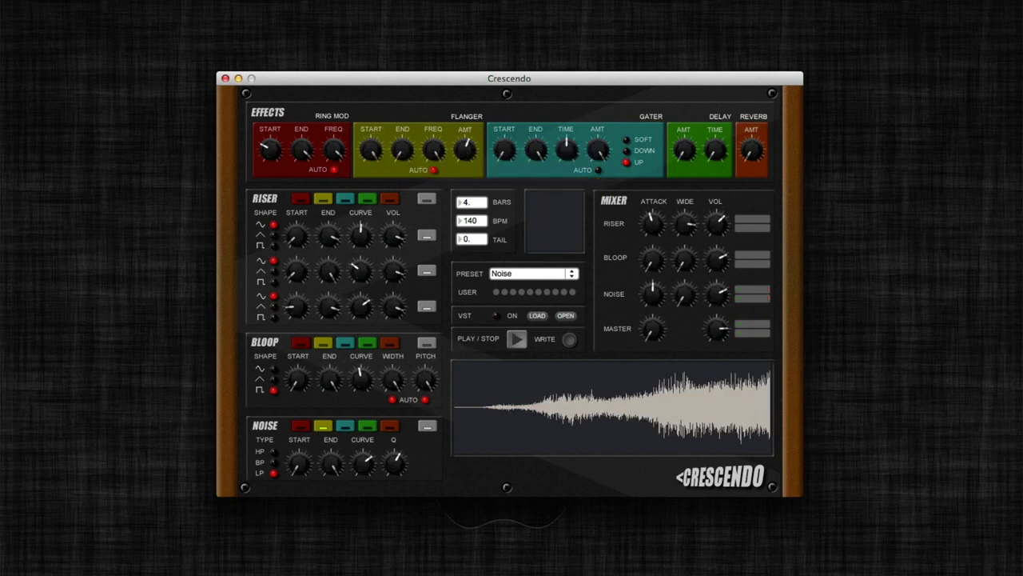
pyautogui.click(516, 338)
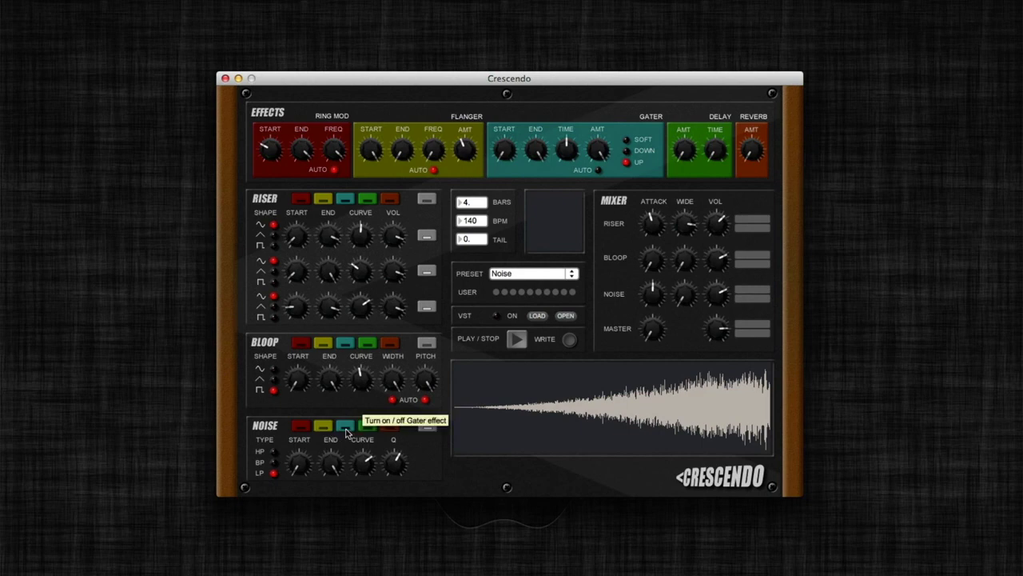
# Step: Replace the Noise's Flanger with the Gater and audition it with different Time divisions
pyautogui.click(346, 430)
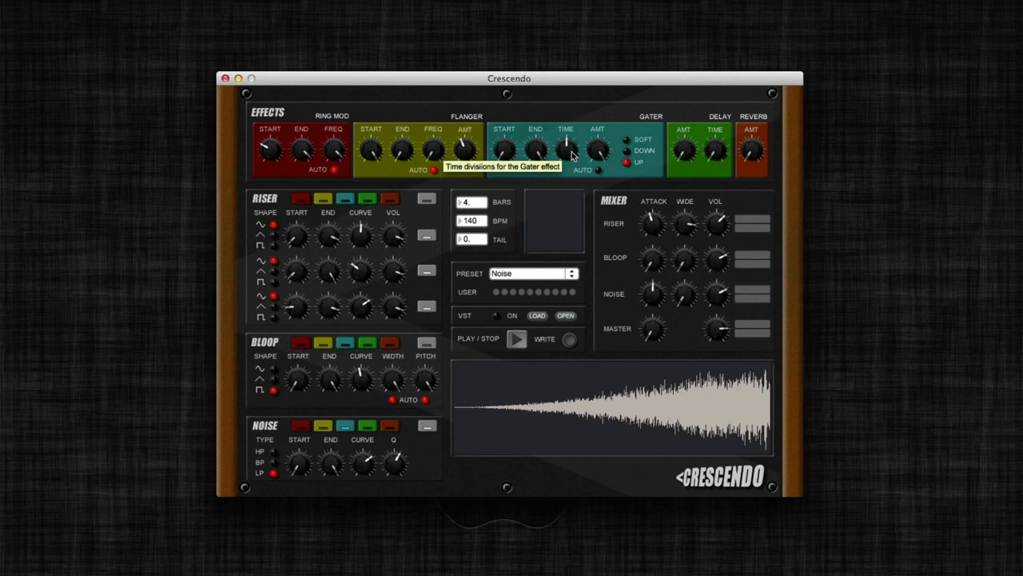
pyautogui.click(516, 340)
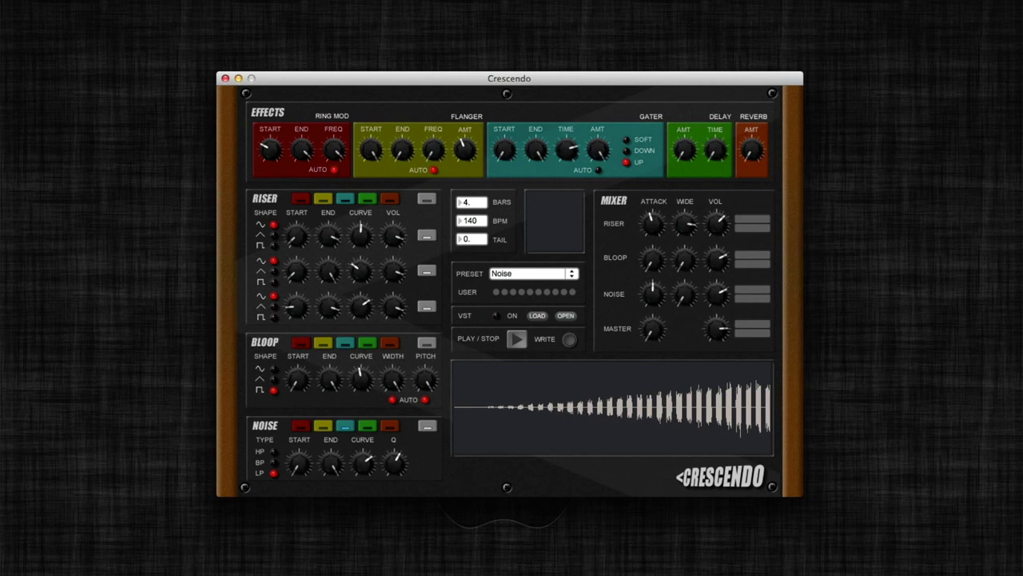
pyautogui.click(517, 339)
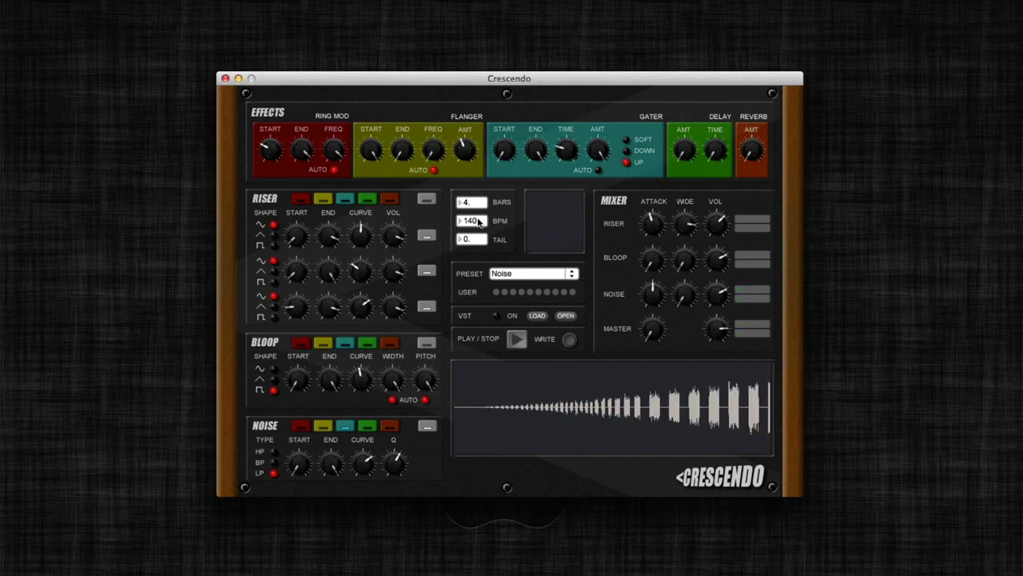
# Step: Set the Gater to open on the Down beat, turn on Soft, and audition the Noise
pyautogui.click(627, 163)
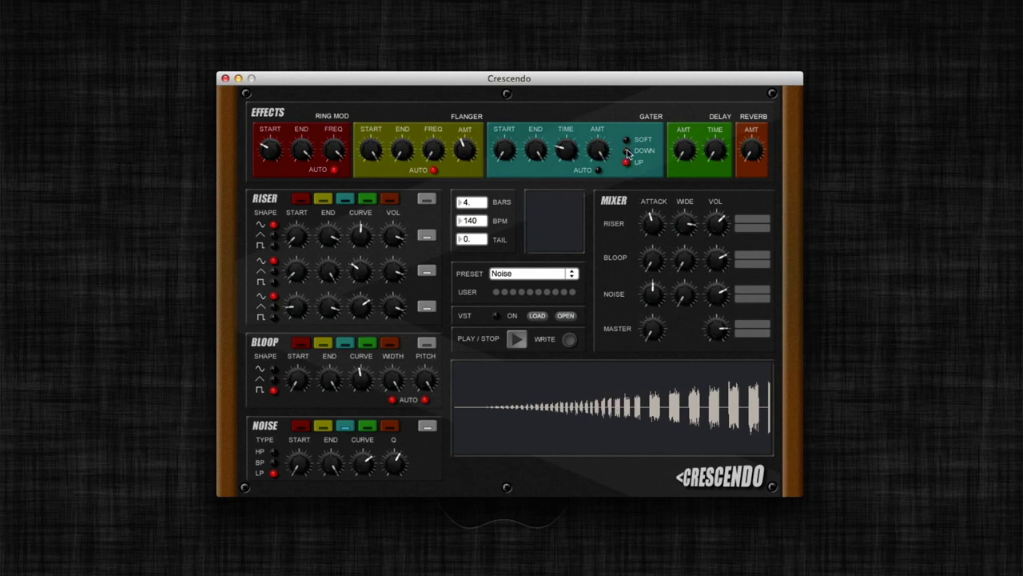
pyautogui.click(524, 339)
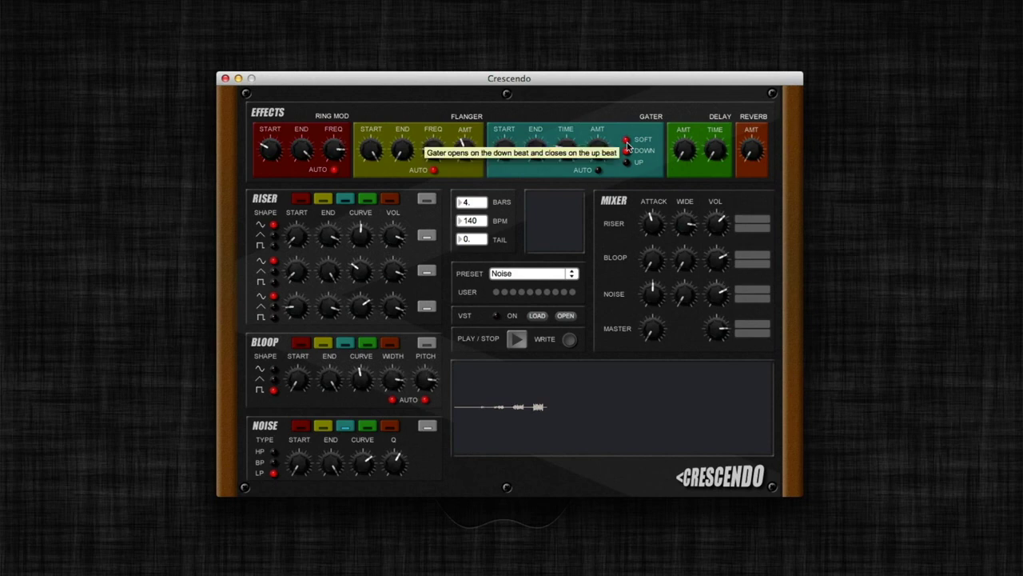
pyautogui.click(517, 338)
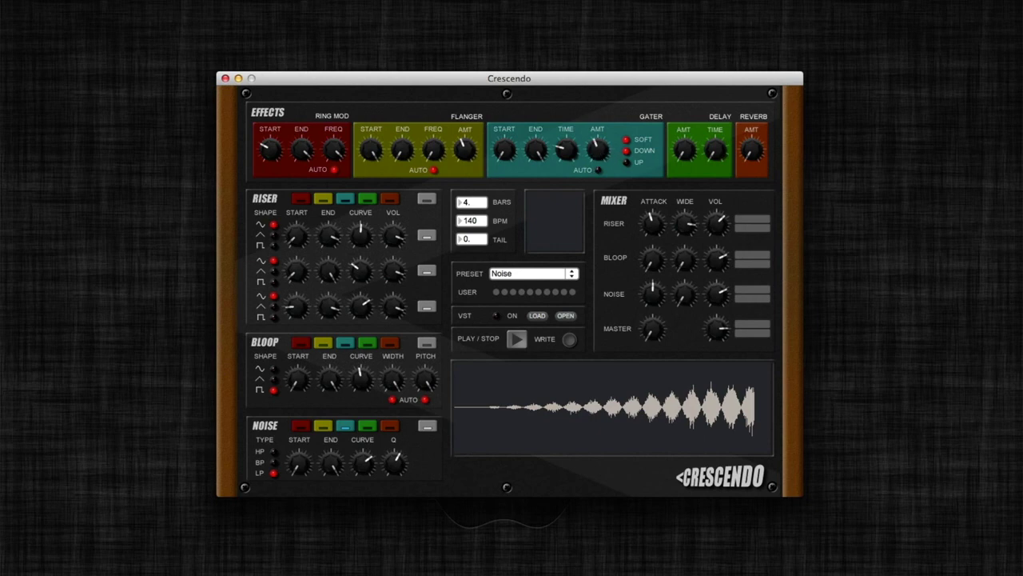
# Step: Audition the soft Gater with reduced Amt and varied Time settings, and with Gater Auto turned on
pyautogui.click(518, 339)
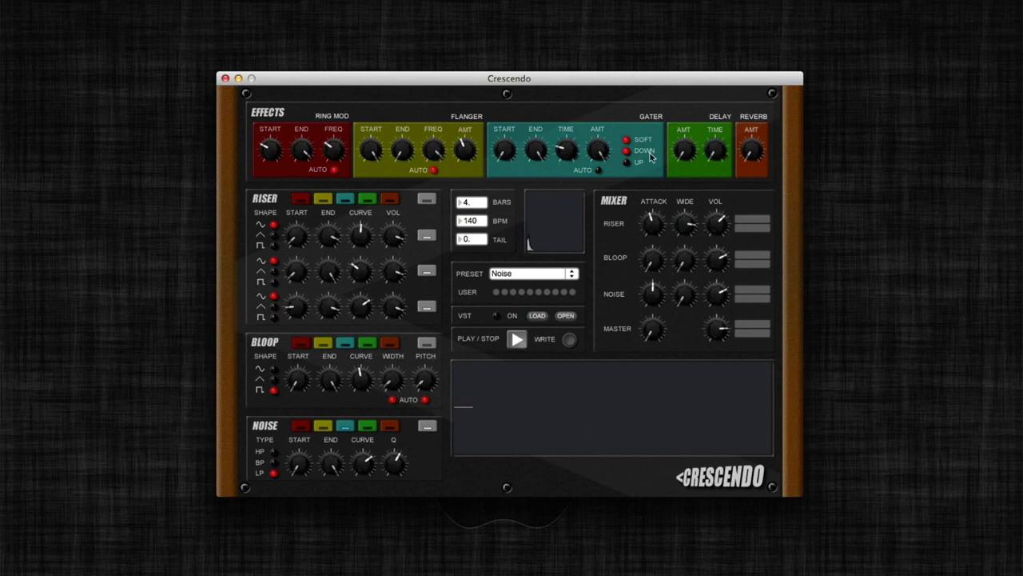
pyautogui.moveTo(604, 156); pyautogui.dragTo(603, 130)
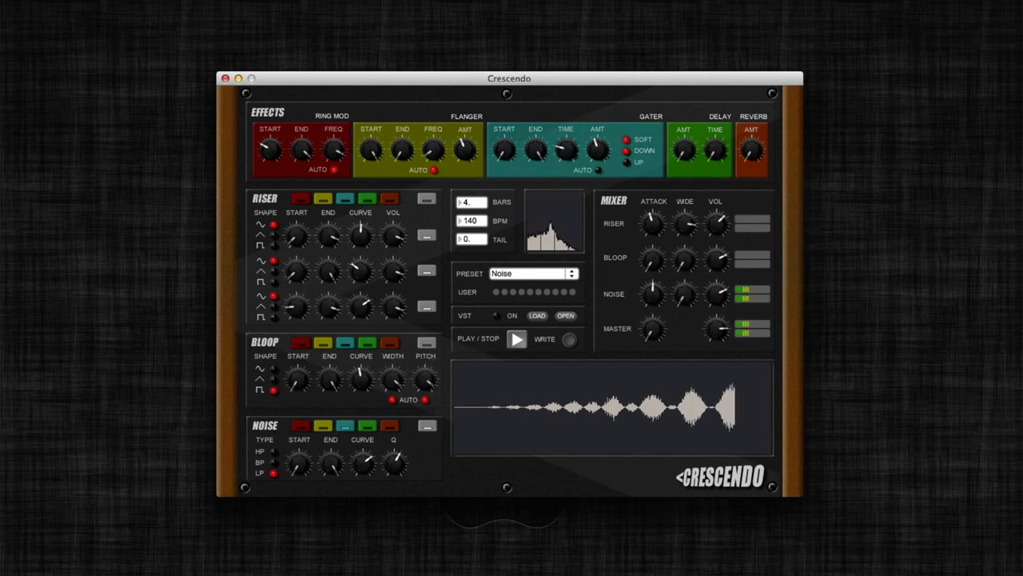
pyautogui.click(517, 340)
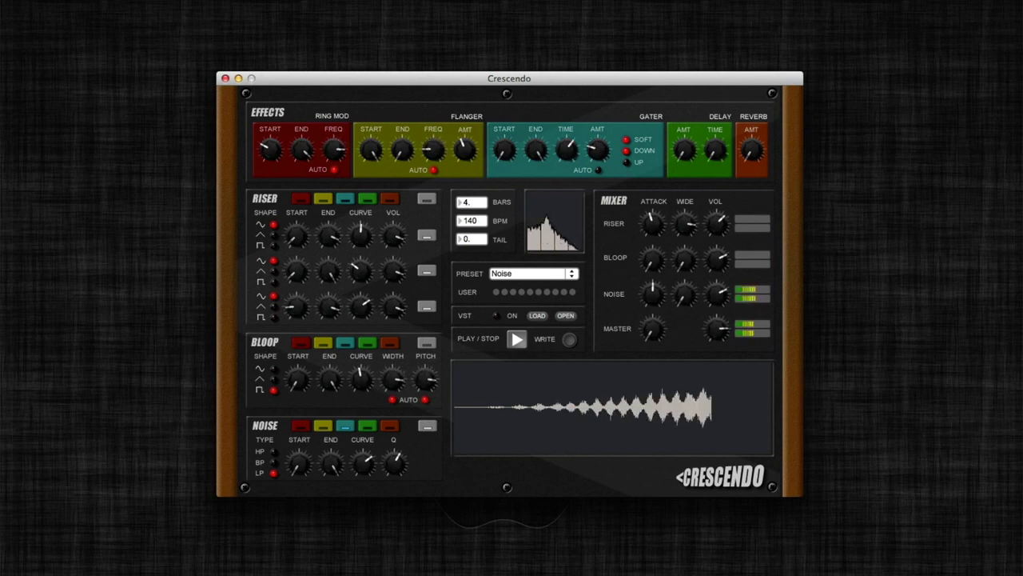
pyautogui.moveTo(598, 150); pyautogui.dragTo(601, 157)
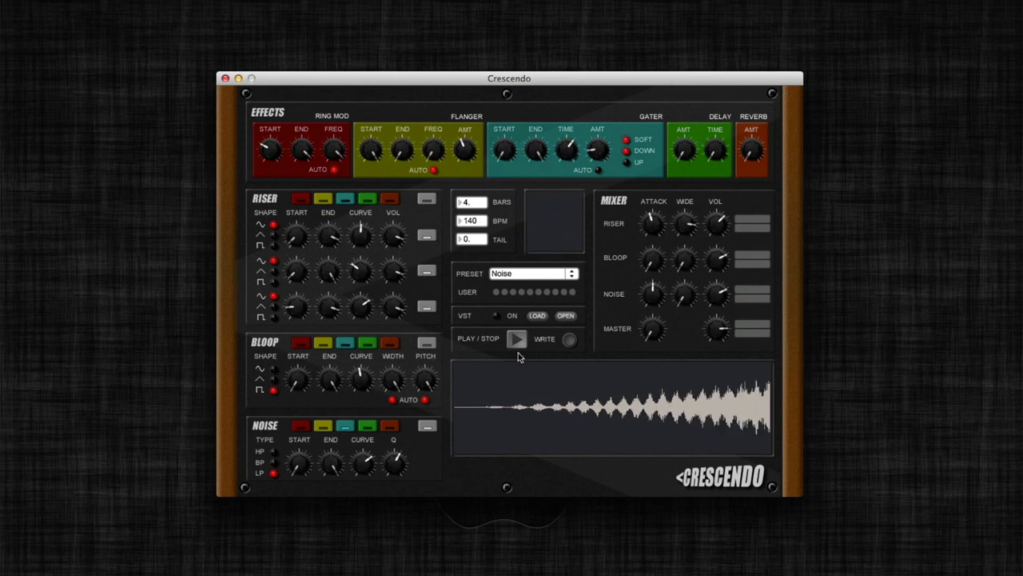
pyautogui.click(598, 171)
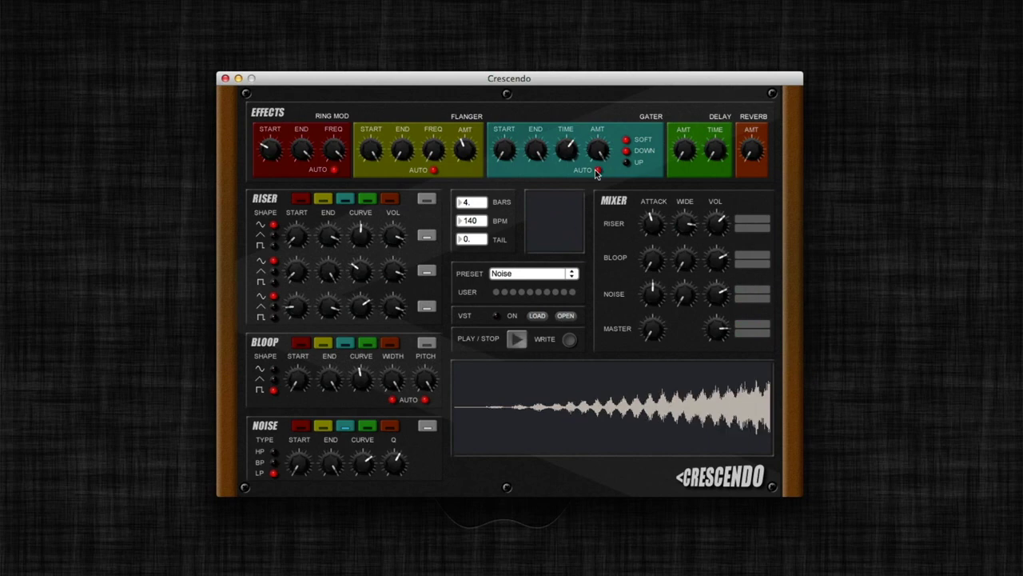
pyautogui.click(517, 340)
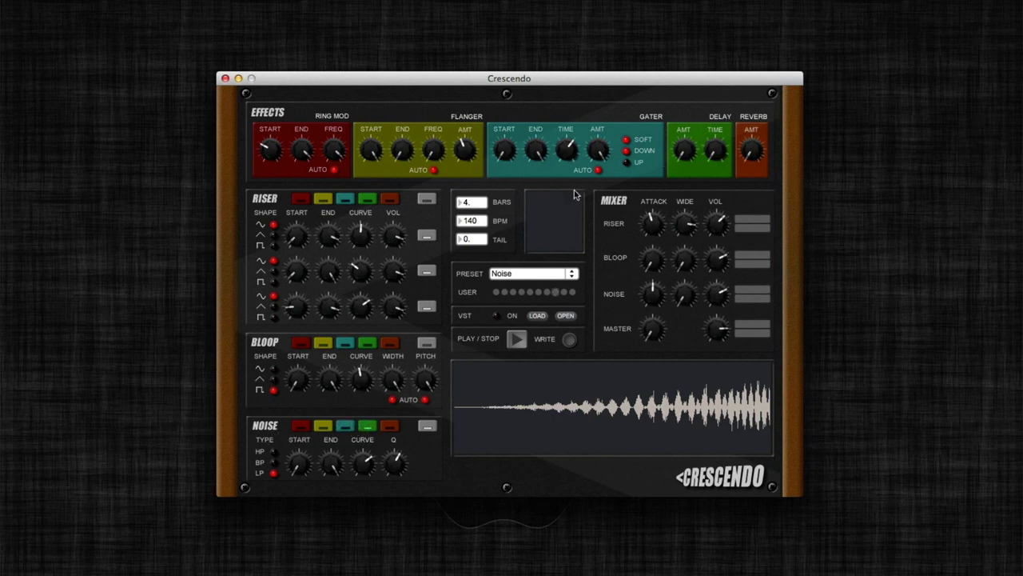
# Step: Add Delay to the gated Noise with Delay Amt raised, and vary the Delay and Gater Time divisions during playback
pyautogui.click(509, 345)
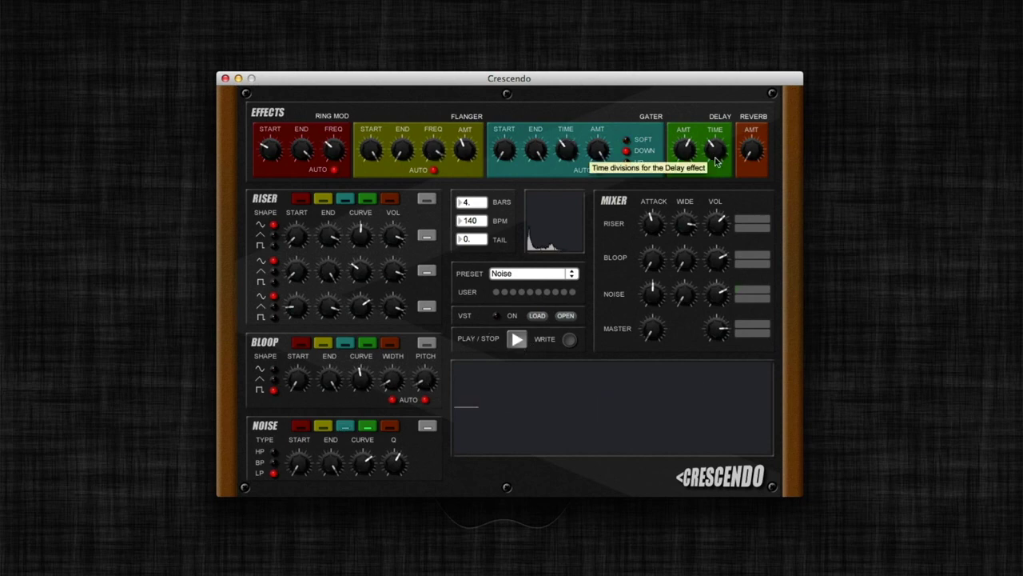
pyautogui.moveTo(717, 161); pyautogui.dragTo(716, 151)
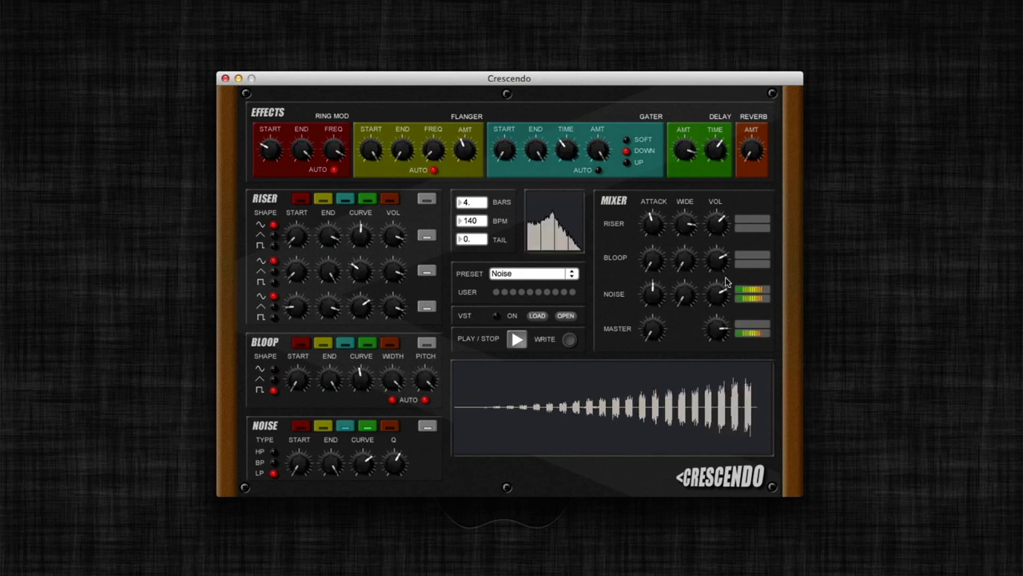
pyautogui.moveTo(565, 151); pyautogui.dragTo(566, 156)
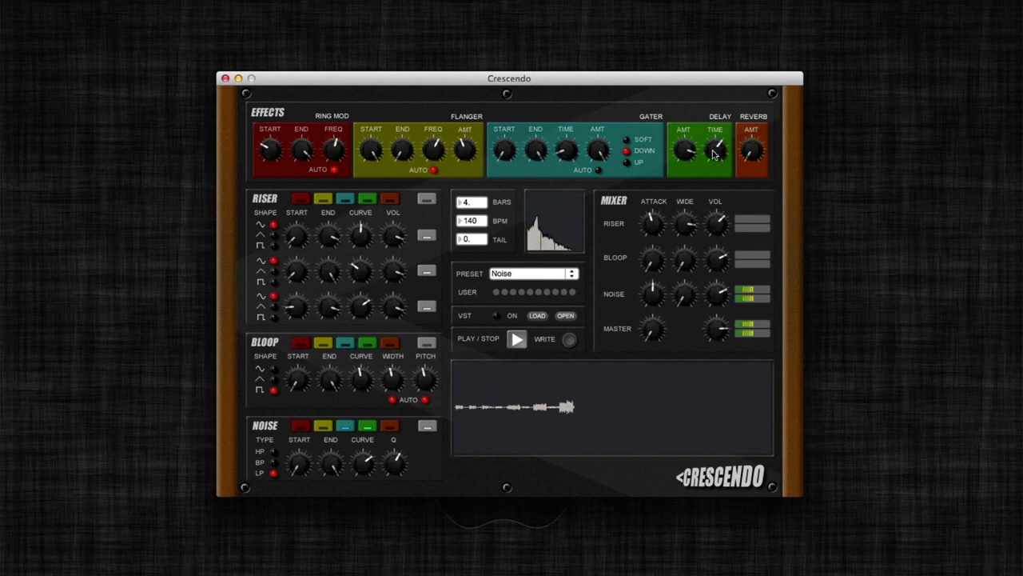
pyautogui.moveTo(716, 145); pyautogui.dragTo(717, 145)
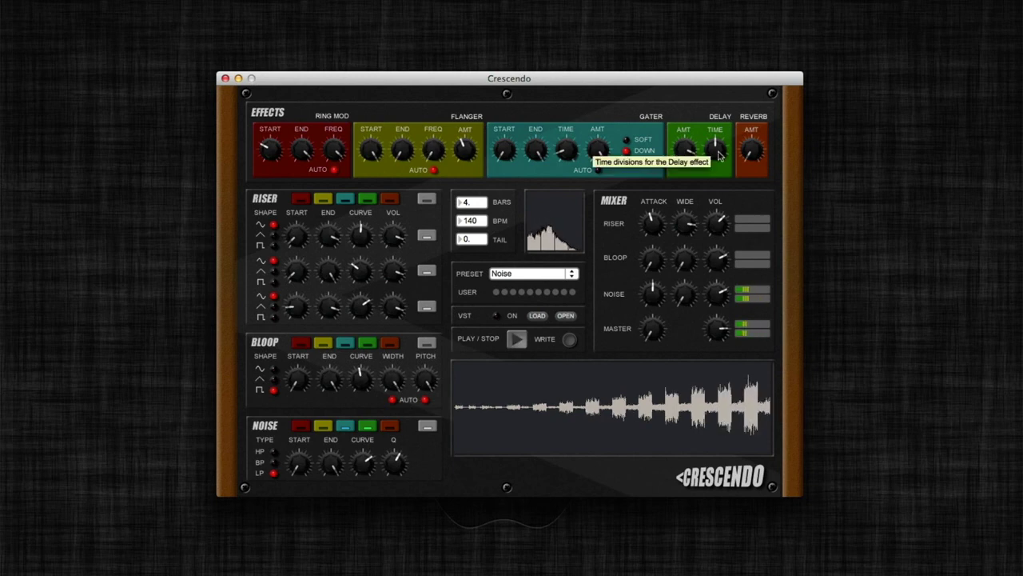
# Step: Replace the Noise's Gater and Delay with Reverb, and audition it with the Reverb Amt raised
pyautogui.moveTo(719, 155); pyautogui.dragTo(719, 155)
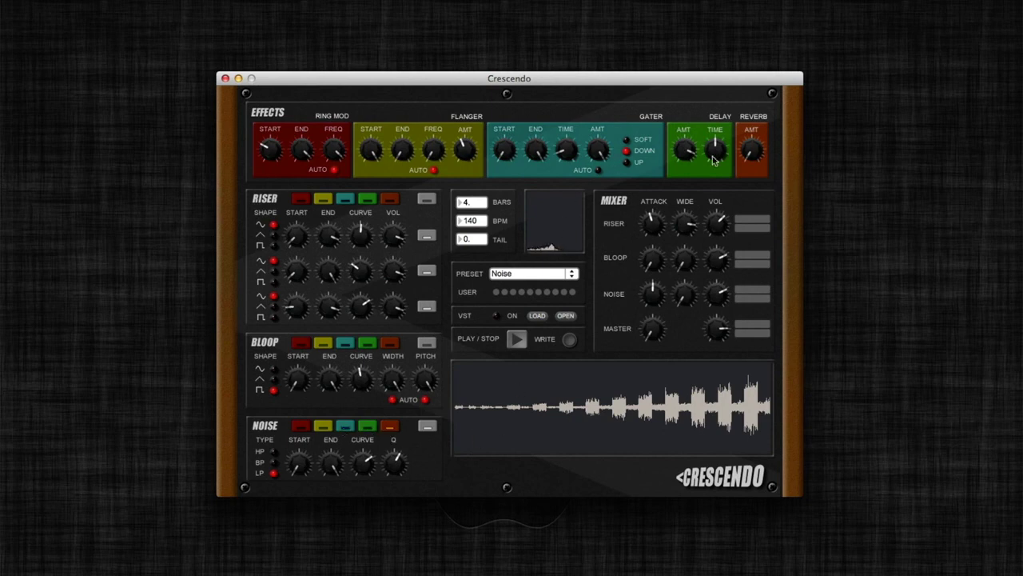
pyautogui.click(515, 341)
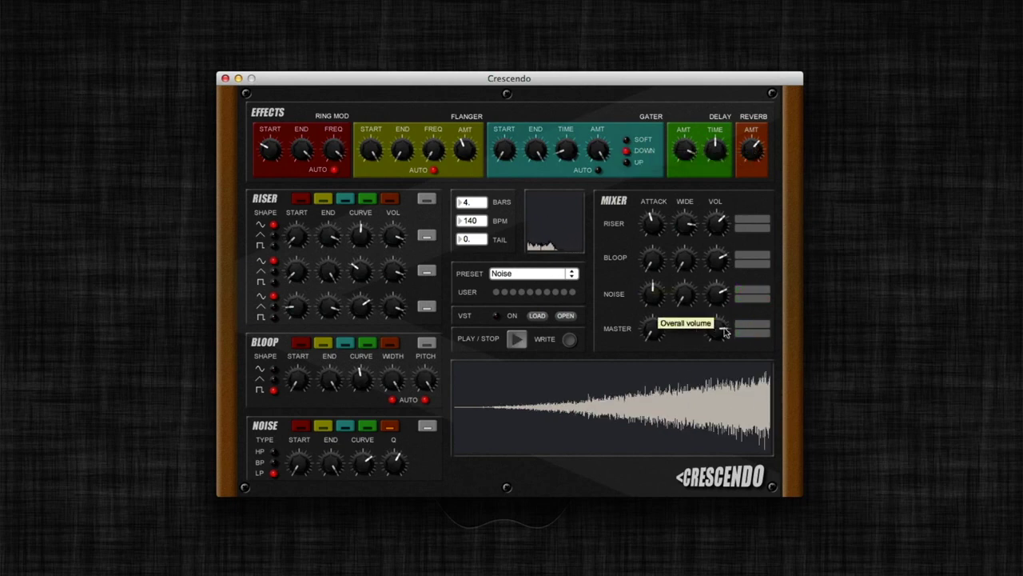
pyautogui.press('space')
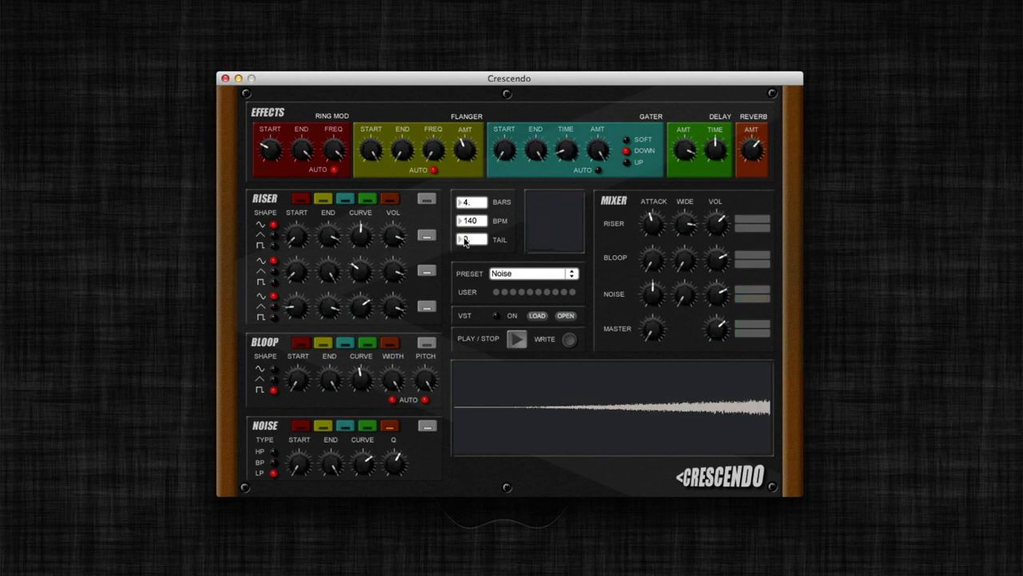
# Step: Set the Tail to 2 and play the Noise with its reverb tail
pyautogui.moveTo(464, 243)
pyautogui.click(464, 240)
pyautogui.write('2')
pyautogui.press('Return')
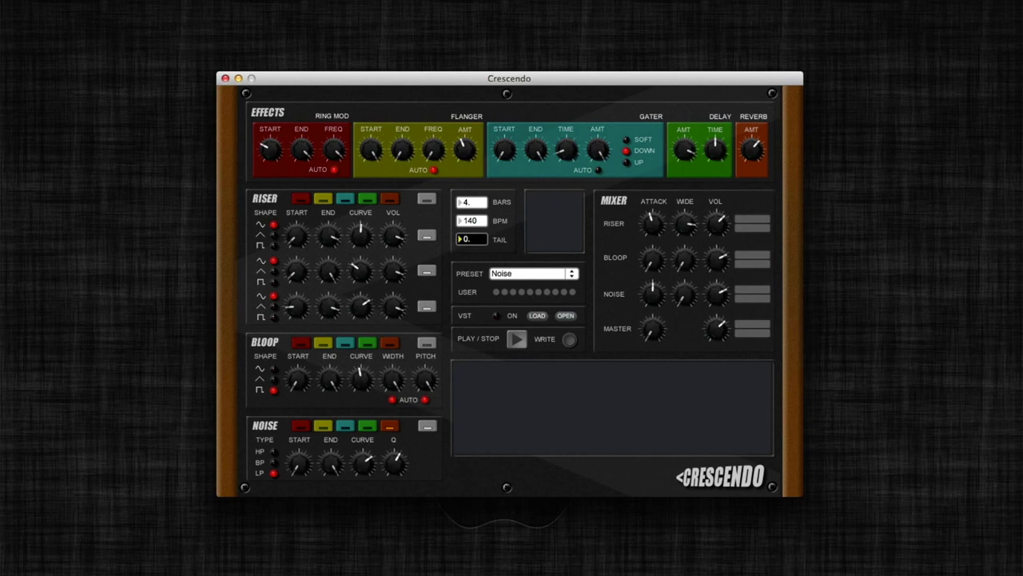
pyautogui.press('Return')
pyautogui.click(464, 241)
pyautogui.write('4')
pyautogui.press('Return')
pyautogui.click(462, 241)
pyautogui.write('1')
pyautogui.press('Return')
pyautogui.click(515, 341)
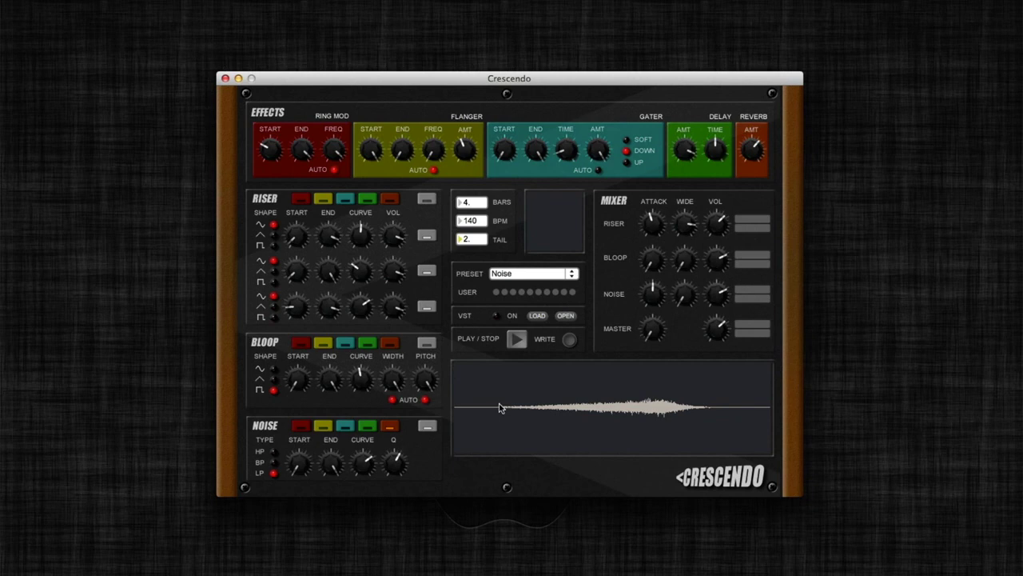
# Step: Store variations of the sound in user preset slots 1, 2 and 4, and recall them in turn
pyautogui.keyDown('shift'); pyautogui.click(496, 293); pyautogui.keyUp('shift')
pyautogui.click(497, 292)
pyautogui.keyDown('shift'); pyautogui.click(521, 292); pyautogui.keyUp('shift')
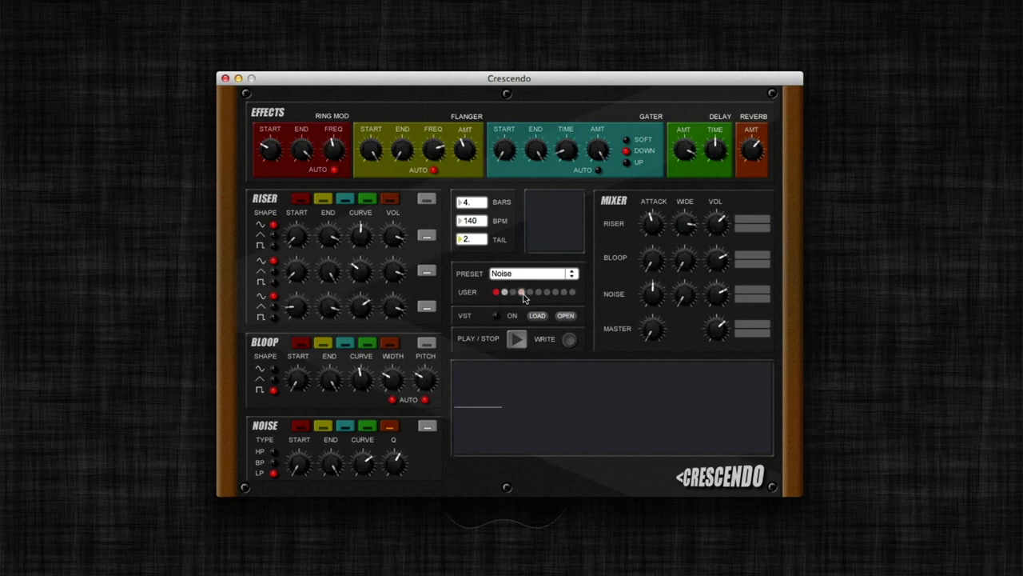
pyautogui.click(504, 292)
pyautogui.click(496, 292)
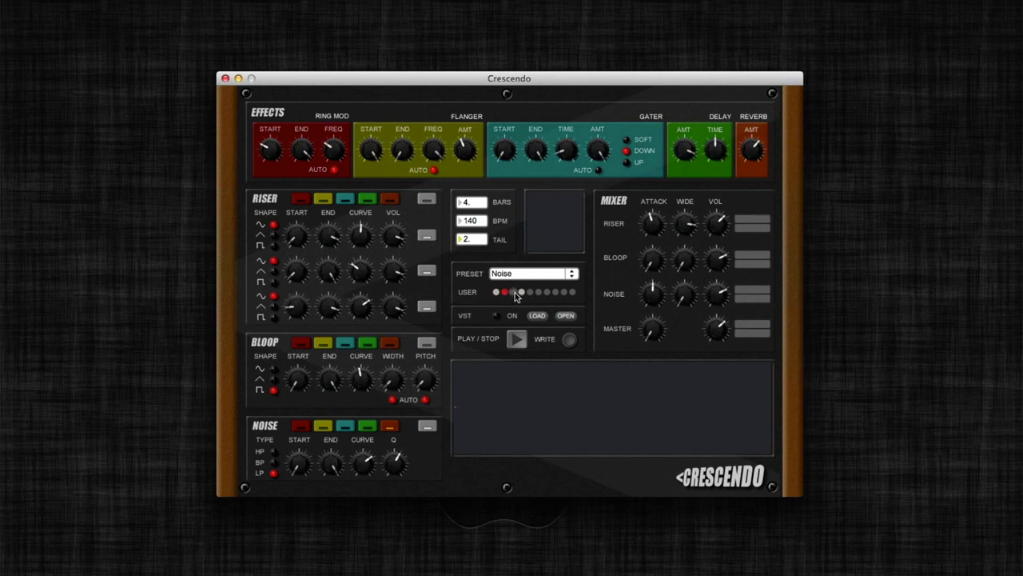
pyautogui.click(521, 293)
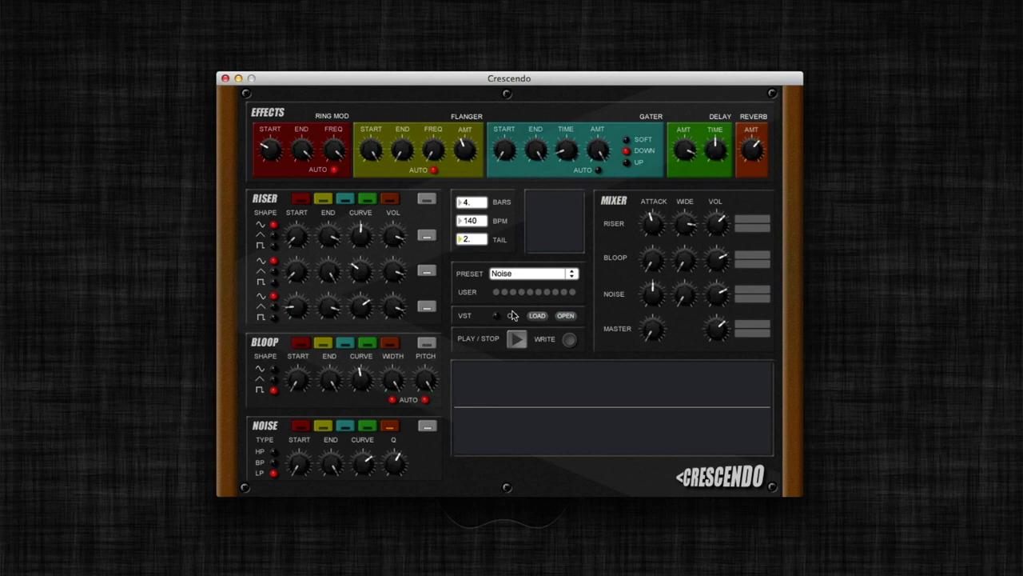
# Step: Load WOW2.vst from the Effects folder as the VST effect, and open its interface beside the Crescendo window
pyautogui.click(565, 316)
pyautogui.hscroll(2, 675, 295)
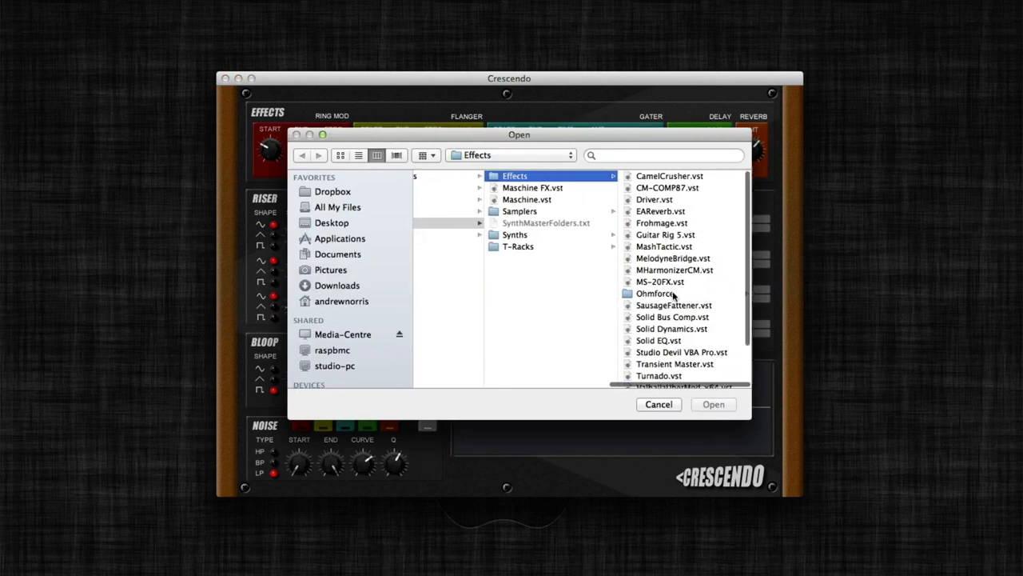
pyautogui.scroll(-3, 674, 295)
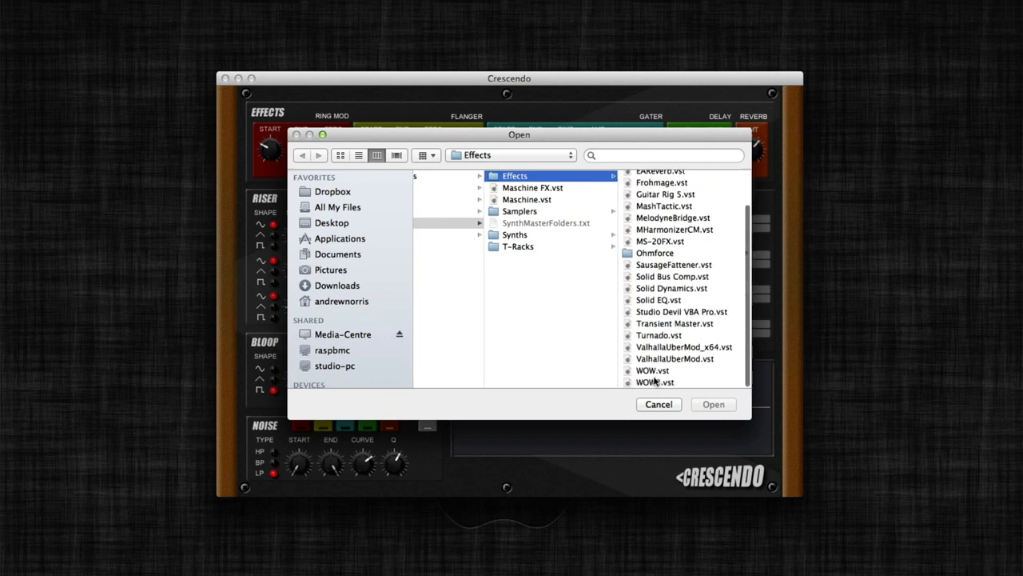
pyautogui.click(654, 382)
pyautogui.click(714, 404)
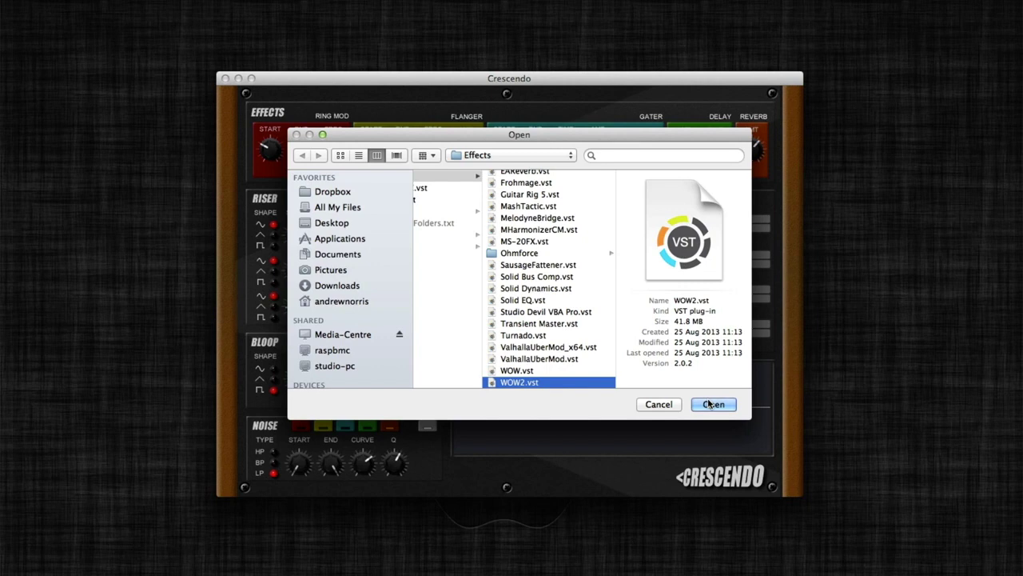
pyautogui.click(710, 405)
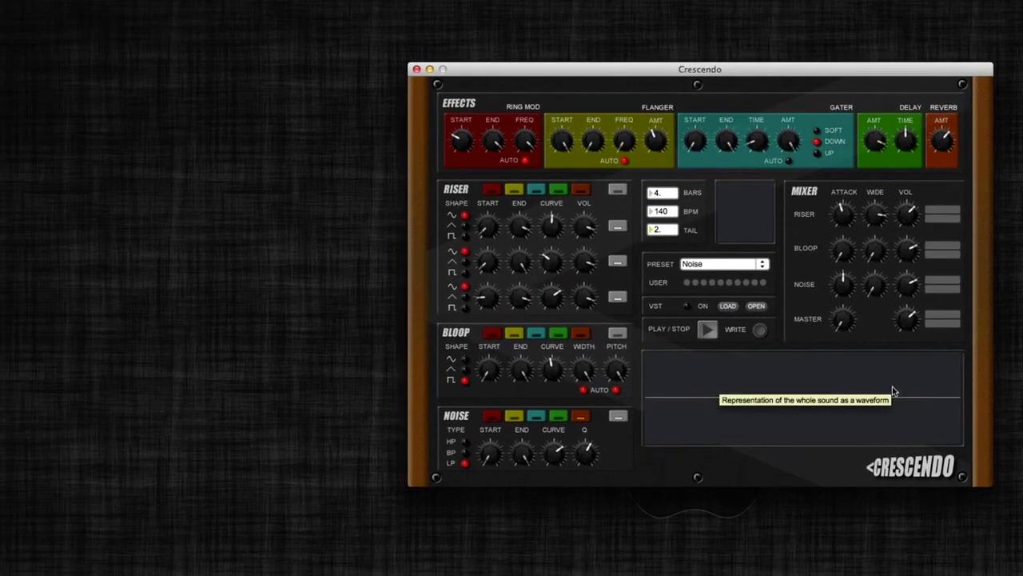
pyautogui.click(755, 306)
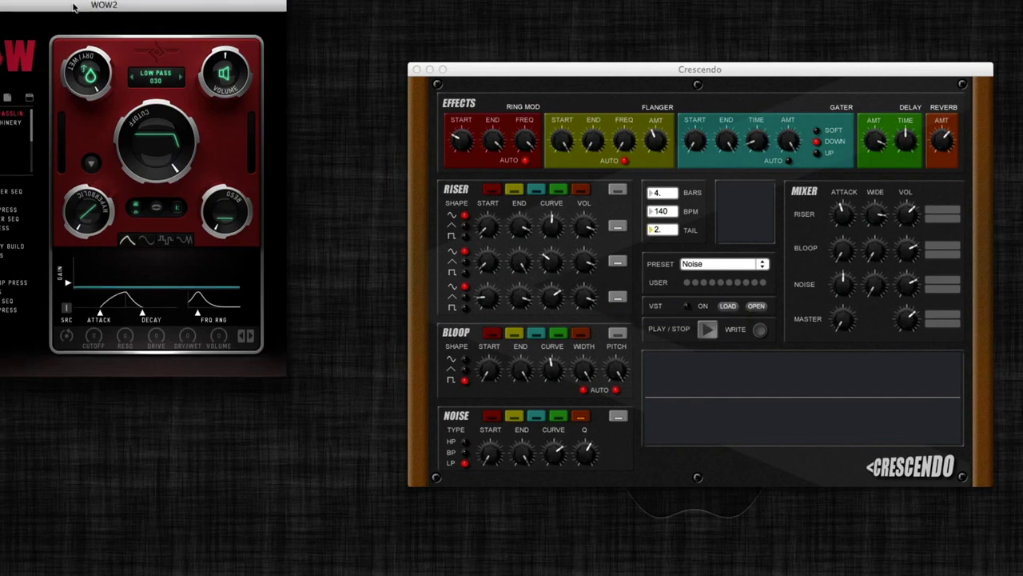
pyautogui.moveTo(74, 4); pyautogui.dragTo(173, 77)
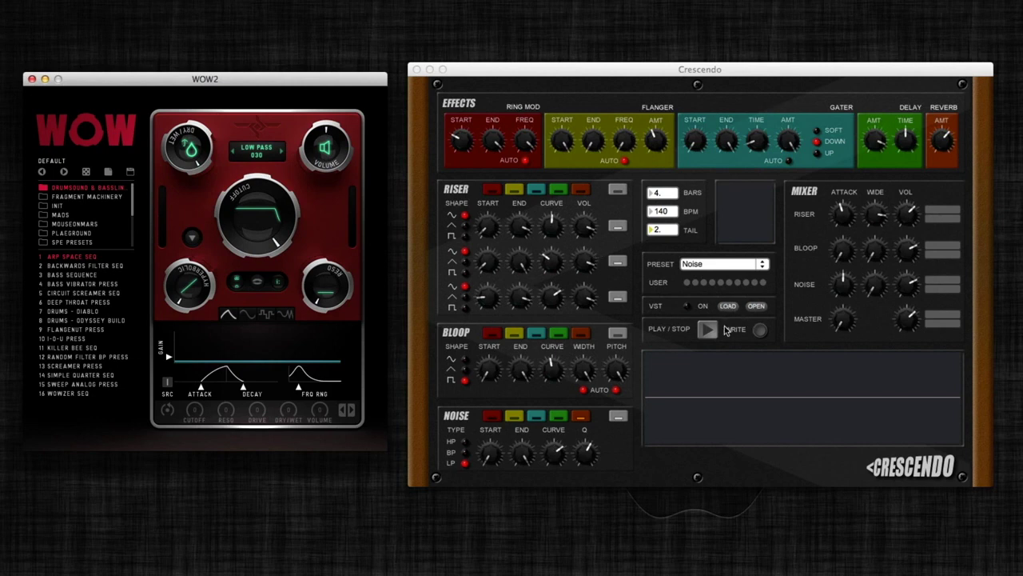
# Step: Choose the Complex 4 preset, play it, and turn on the loaded VST effect
pyautogui.click(724, 265)
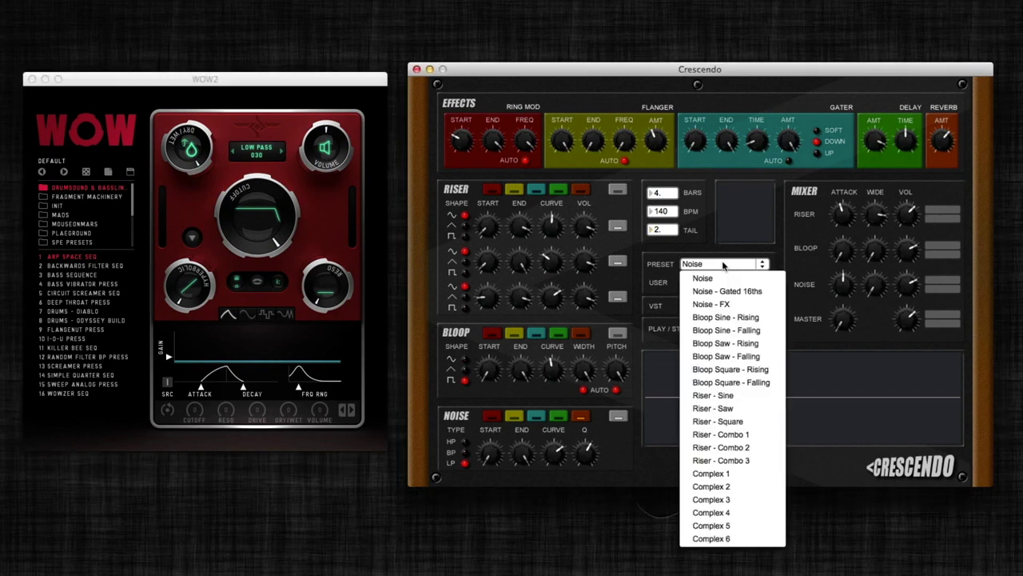
pyautogui.click(719, 512)
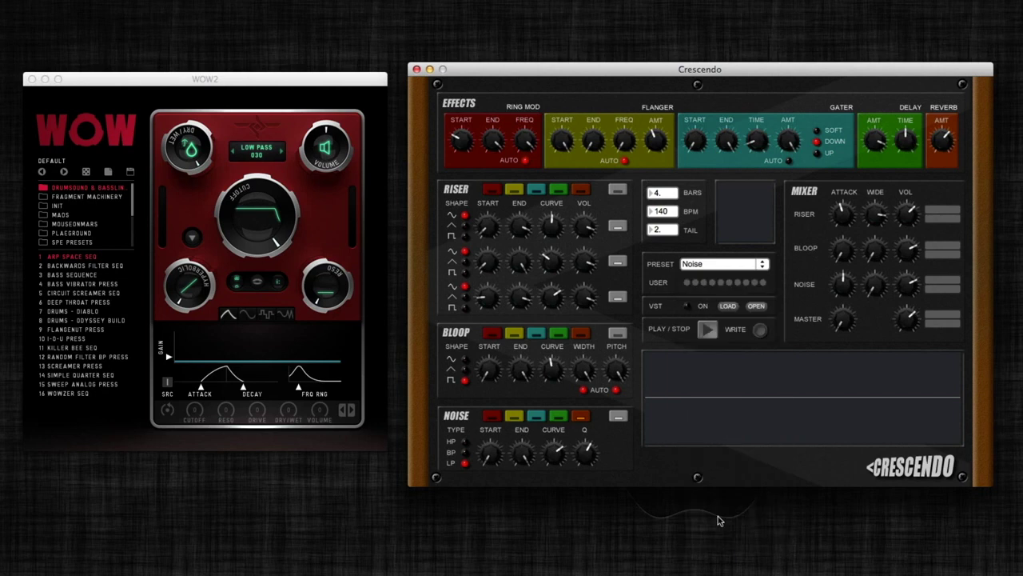
pyautogui.click(707, 331)
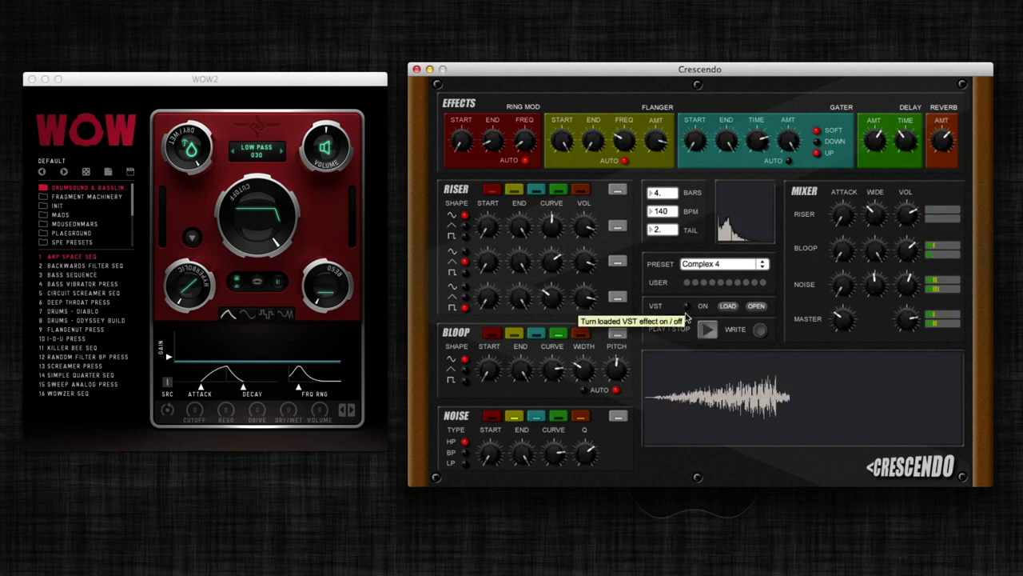
pyautogui.click(687, 307)
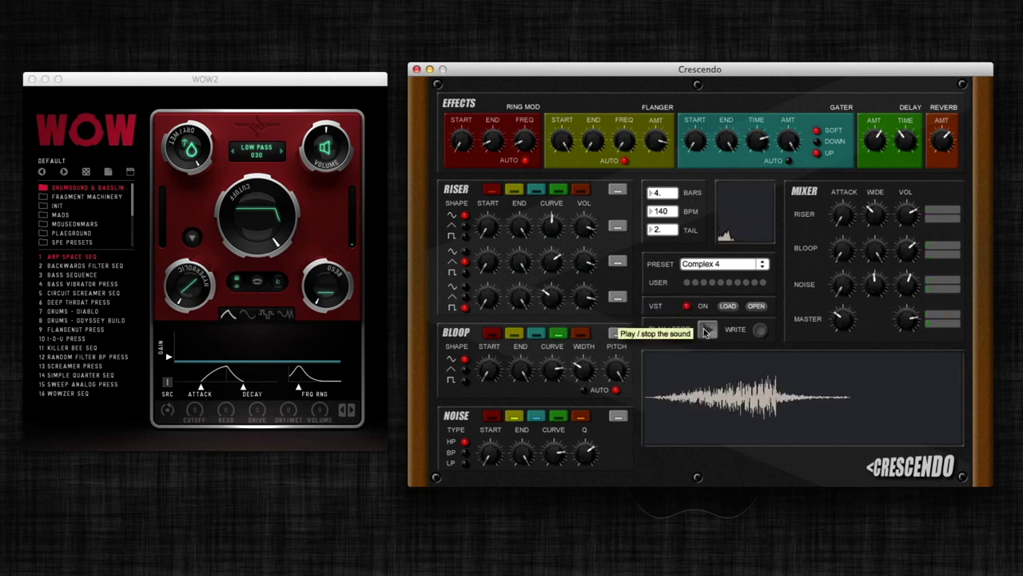
# Step: Play the sound through WOW2's Bass Sequence, Bass Vibrator Press and Circuit Screamer Seq presets, and lower the filter Cutoff
pyautogui.click(707, 329)
pyautogui.click(68, 276)
pyautogui.click(68, 275)
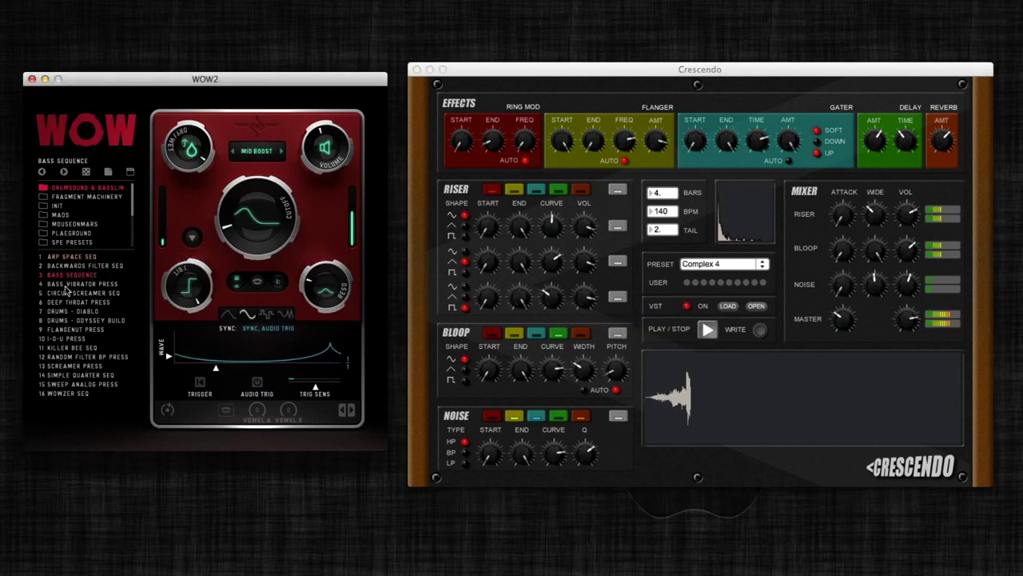
pyautogui.click(68, 284)
pyautogui.click(67, 294)
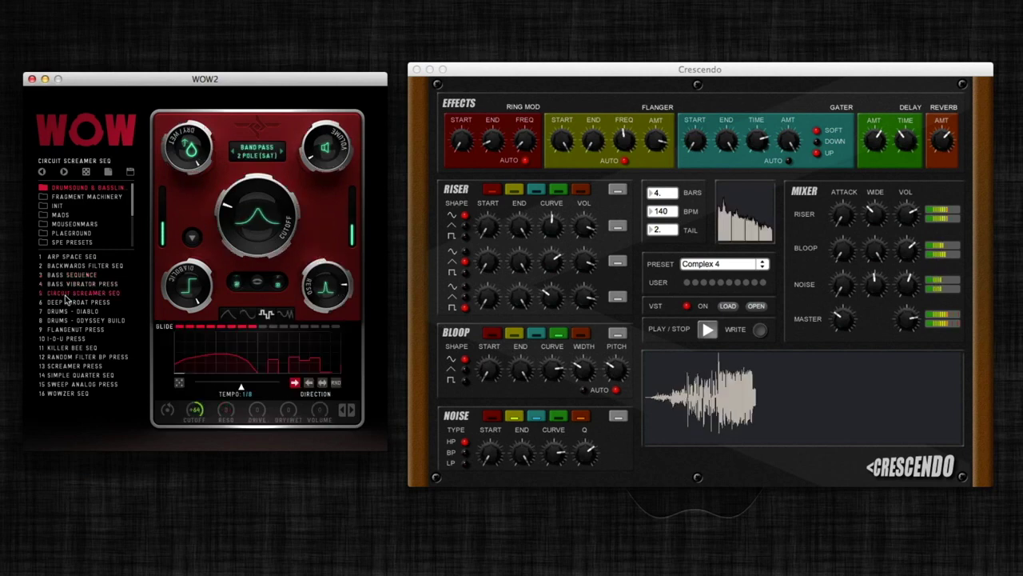
pyautogui.moveTo(249, 187); pyautogui.dragTo(258, 277)
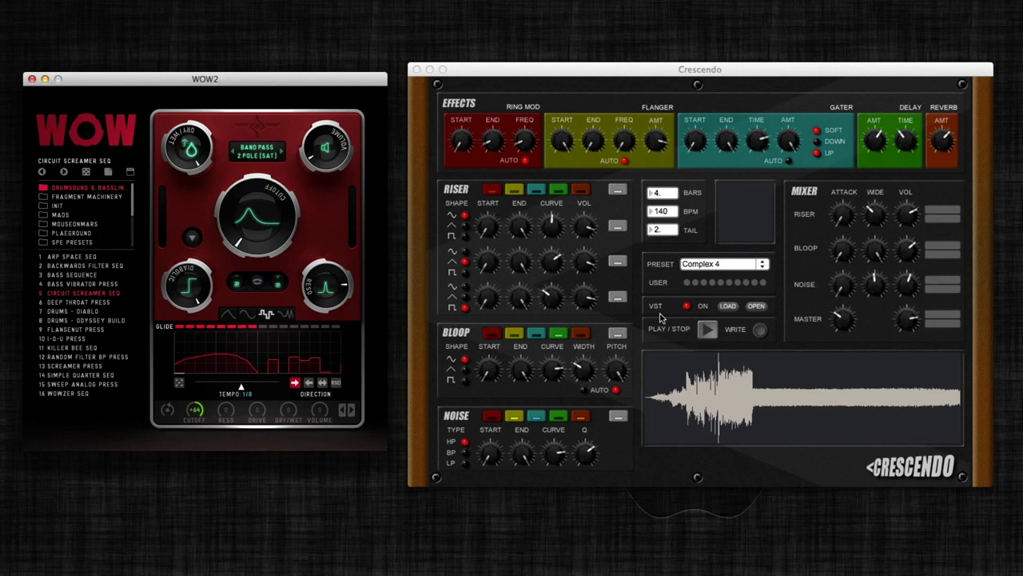
# Step: Set the sound's length to 64 bars, the tempo to 60 BPM and the Tail to 16
pyautogui.click(655, 193)
pyautogui.write('39')
pyautogui.press('Return')
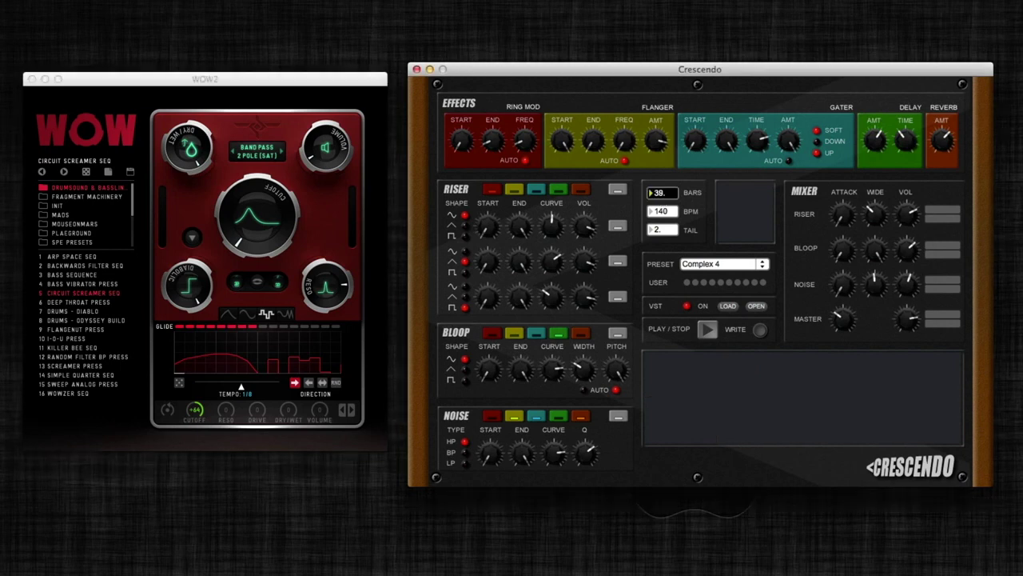
pyautogui.press('Return')
pyautogui.click(660, 212)
pyautogui.write('113')
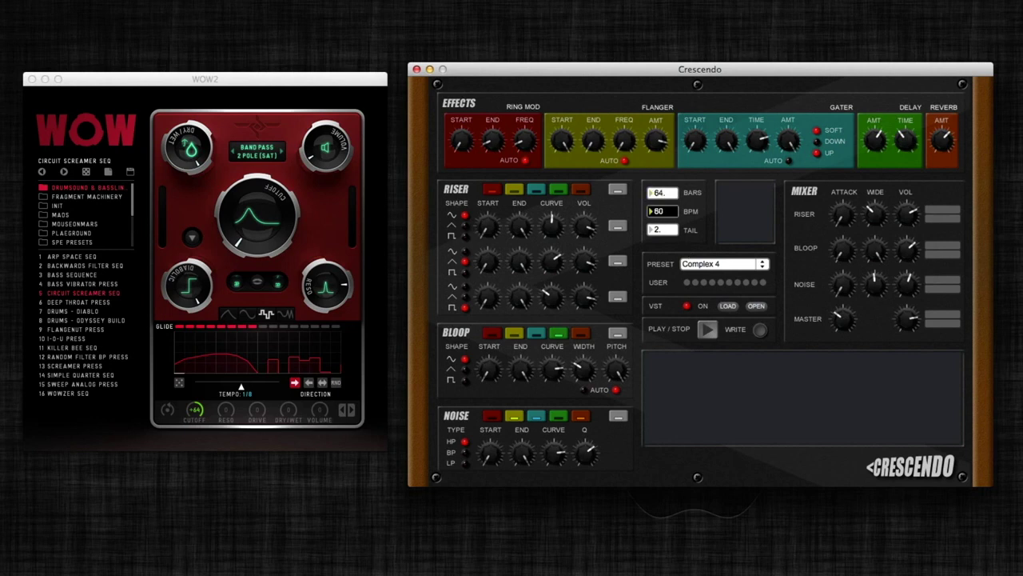
pyautogui.press('Return')
pyautogui.click(657, 231)
pyautogui.write('16')
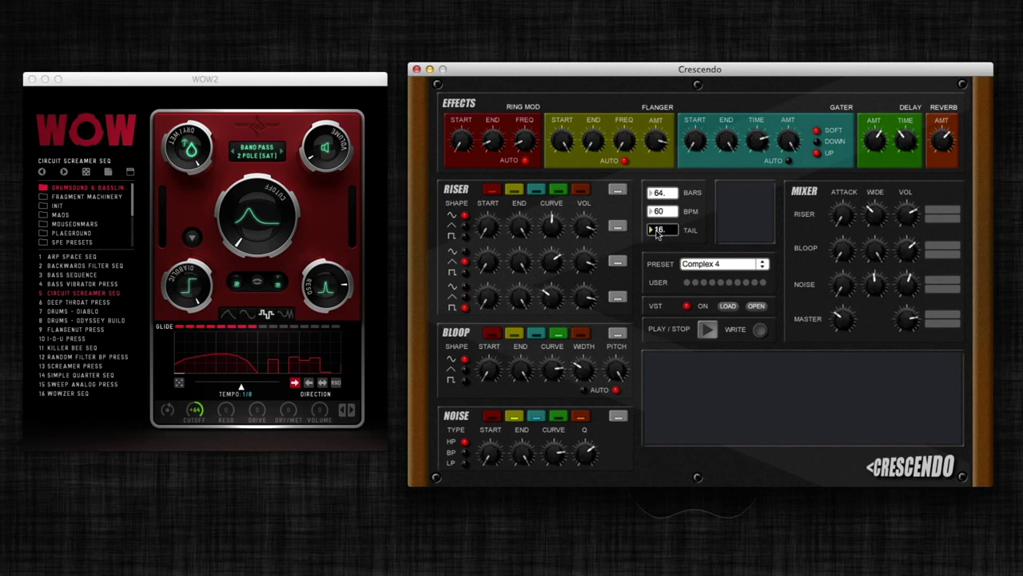
# Step: Play the long sound while adjusting the Master volume and WOW2's Cutoff, and stop playback
pyautogui.click(711, 333)
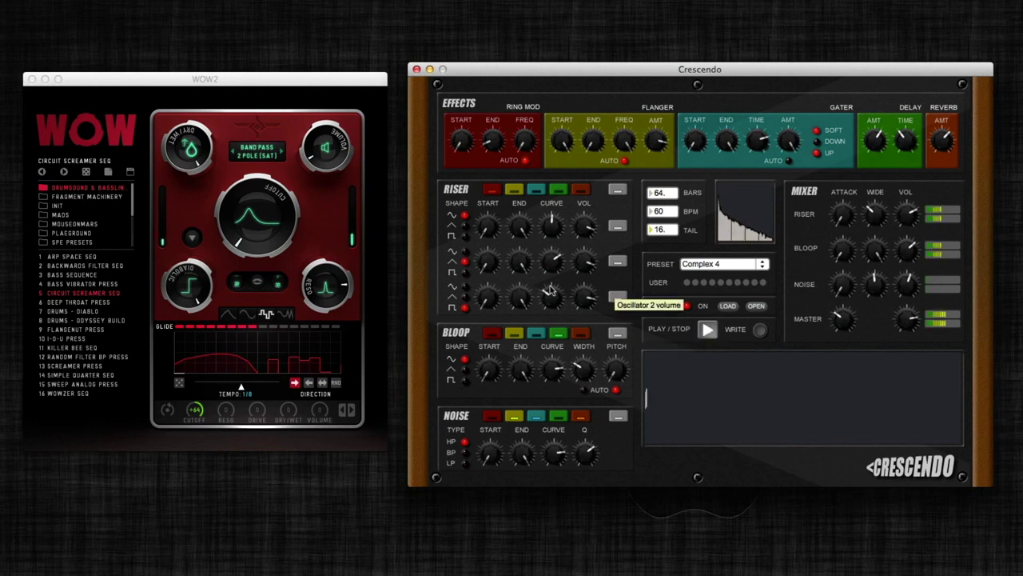
pyautogui.moveTo(907, 318); pyautogui.dragTo(907, 296)
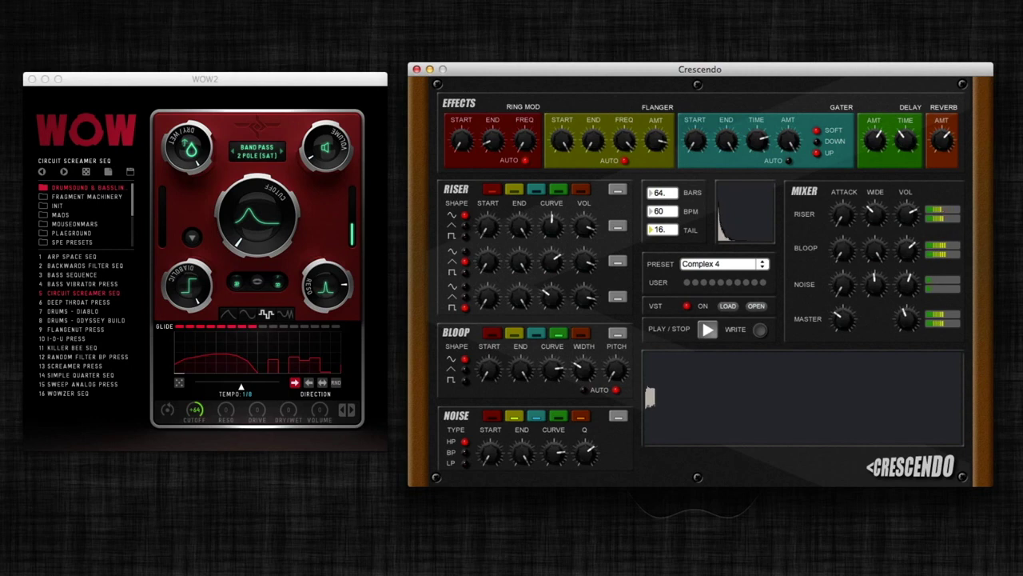
pyautogui.click(246, 225)
pyautogui.moveTo(246, 225); pyautogui.dragTo(226, 208)
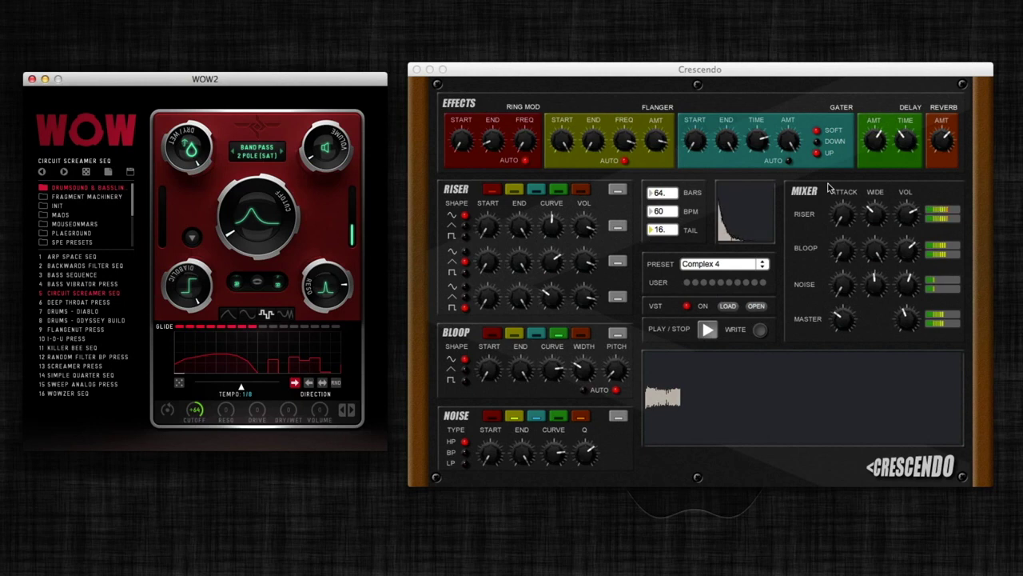
pyautogui.click(709, 330)
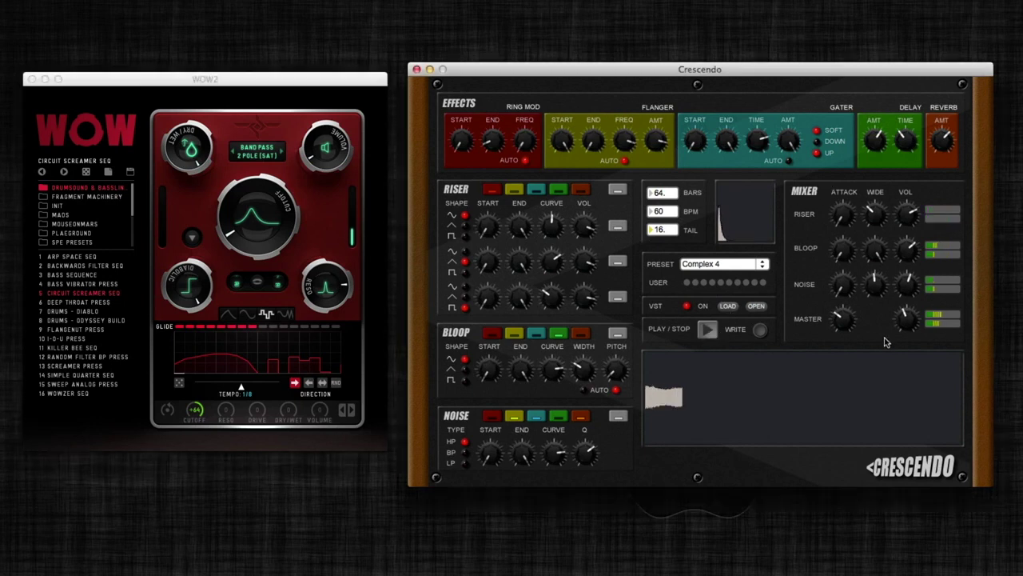